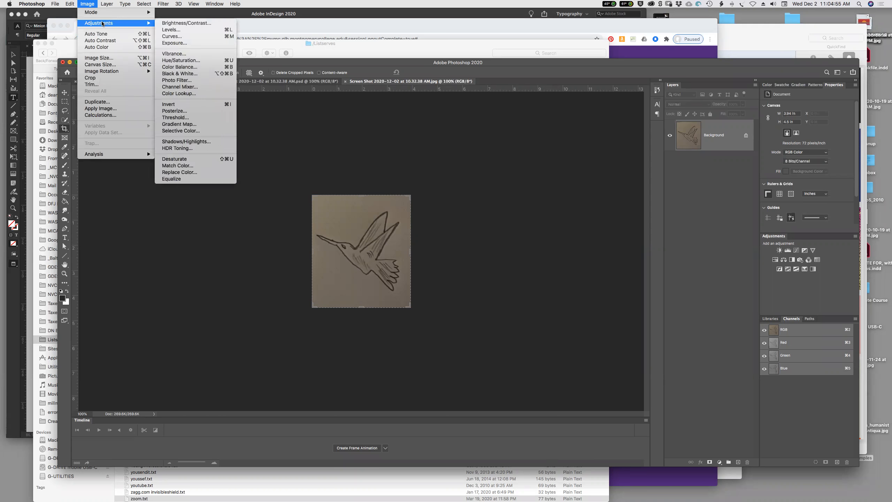
Step: Brighten the bird photo with Levels by lowering the white input level to about 143 and adjusting the midtones
click(182, 31)
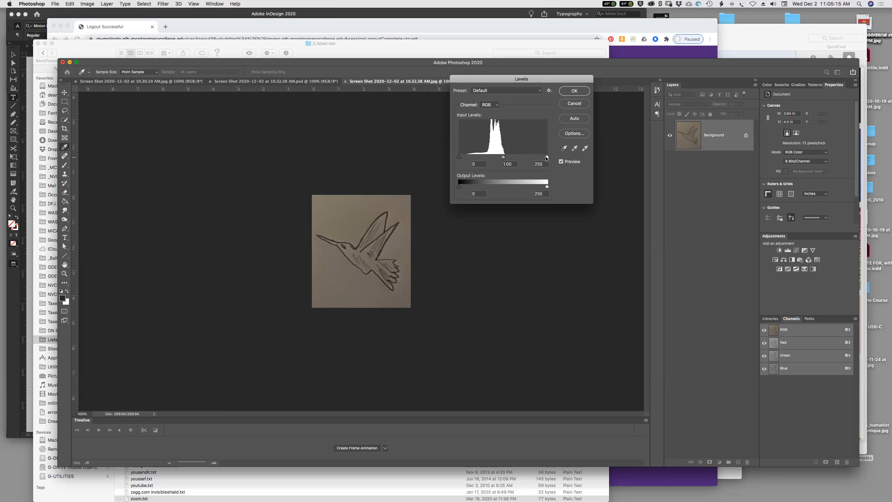
drag(546, 159, 508, 158)
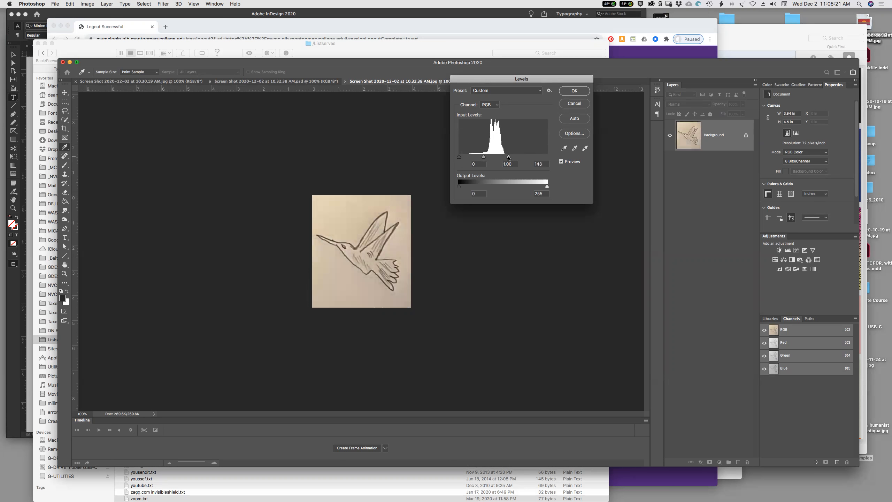
mouse_move(508, 158)
mouse_down()
mouse_move(491, 158)
mouse_move(507, 158)
mouse_up()
click(508, 157)
drag(484, 158, 467, 159)
key(shift+Tab)
click(569, 94)
Step: Flip the bird image's canvas horizontally so the beak points right
key(c)
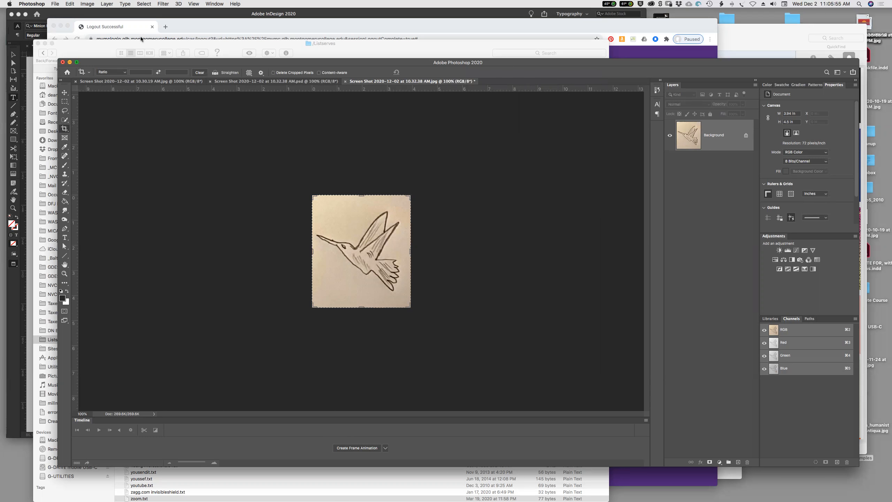
click(87, 4)
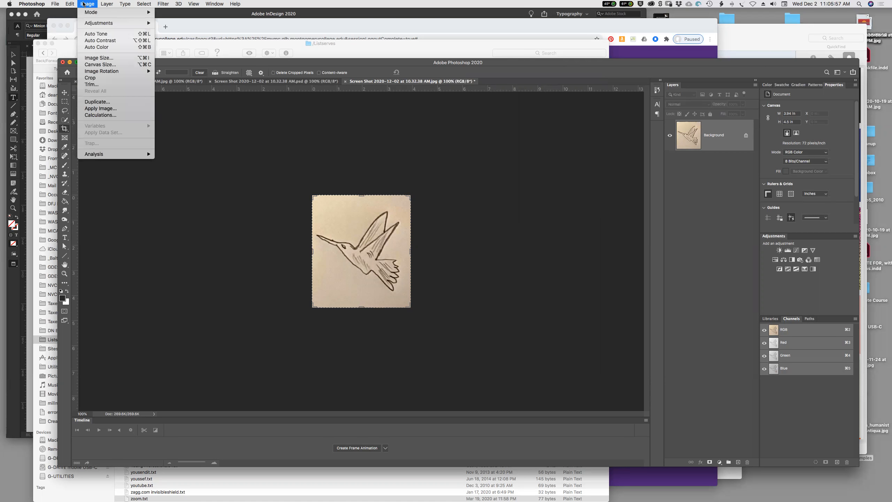
mouse_move(102, 71)
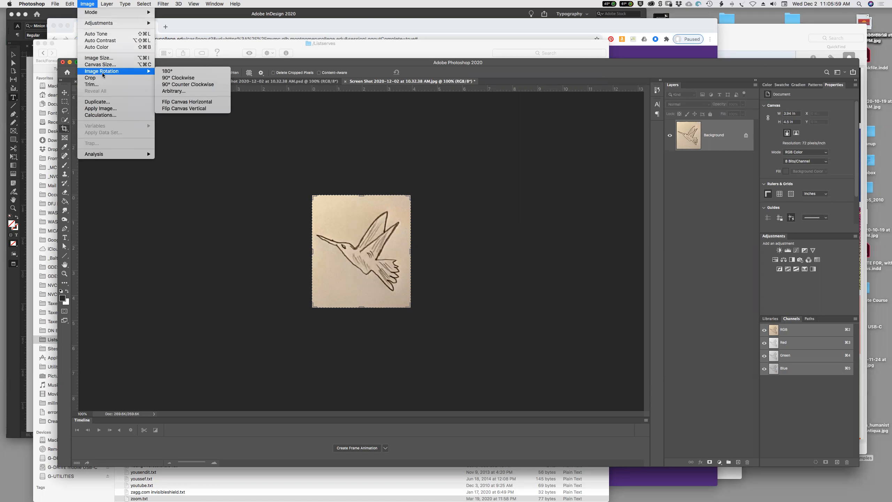
click(188, 102)
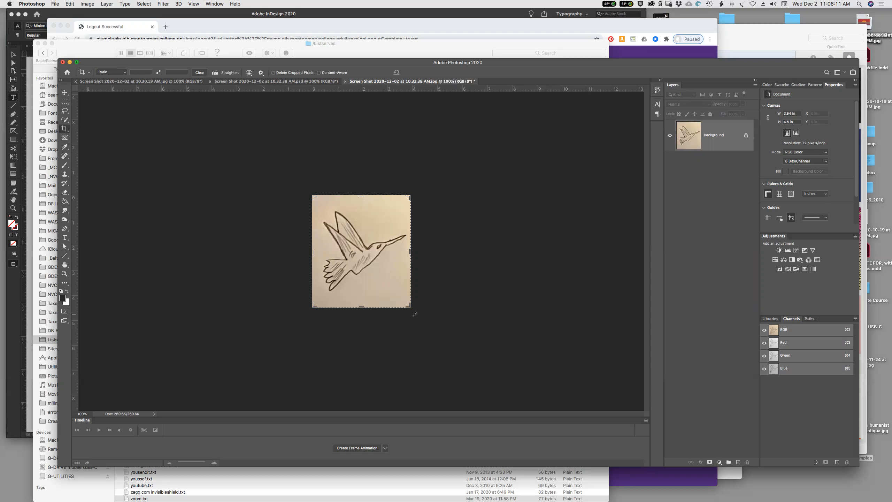
Step: Crop the image with about 30° of clockwise rotation so the bird lies level, fitting the crop frame around the whole drawing
drag(414, 314, 374, 331)
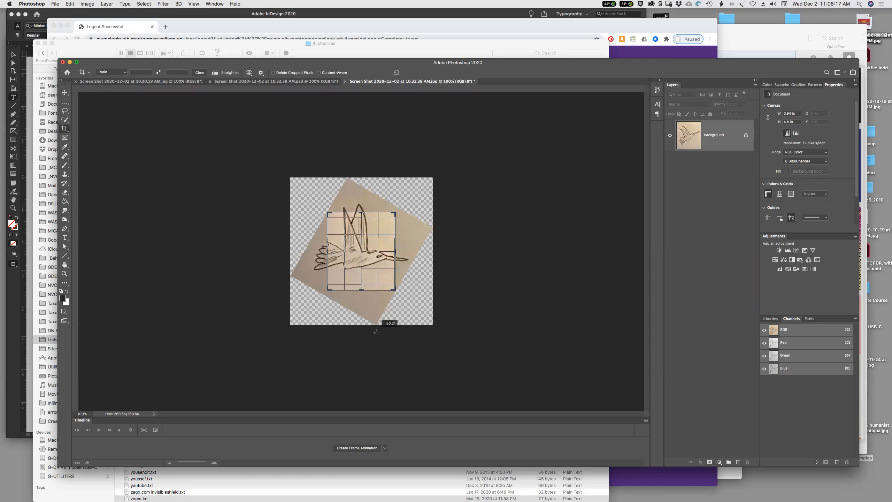
drag(375, 332, 375, 332)
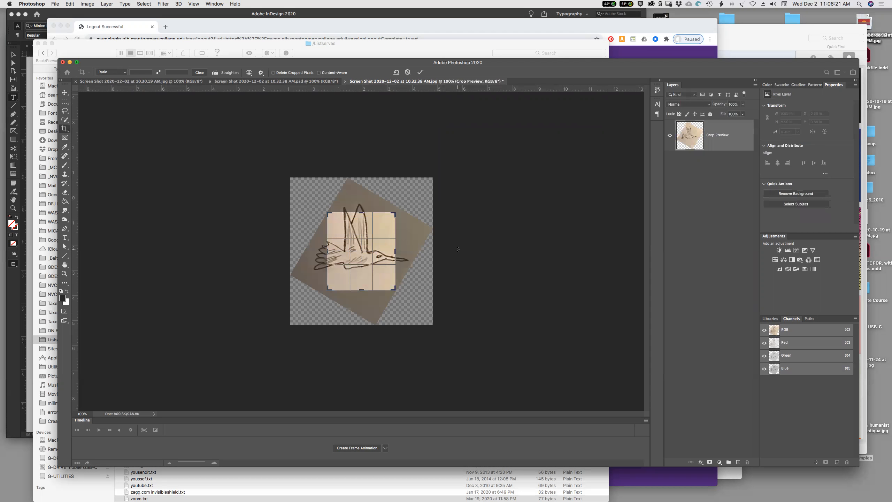
mouse_move(395, 288)
mouse_down()
mouse_move(403, 295)
mouse_move(402, 284)
mouse_up()
key(super+r)
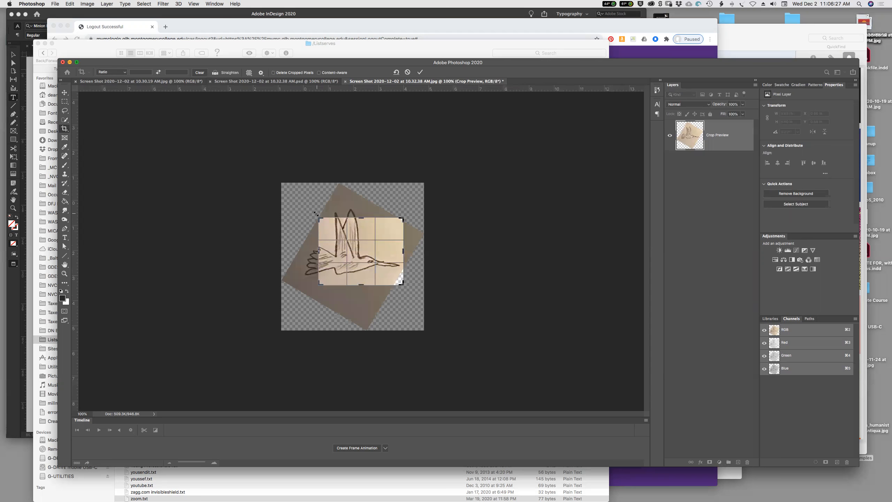
drag(318, 218, 309, 210)
drag(361, 291, 367, 289)
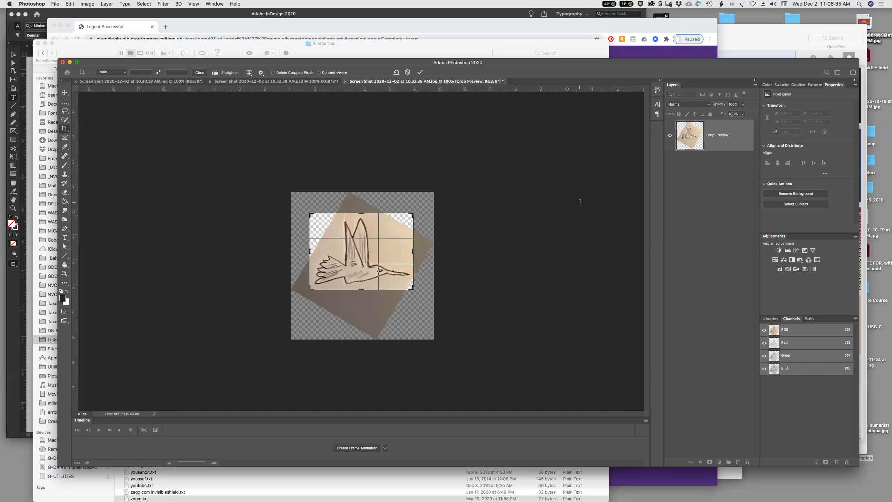
key(Return)
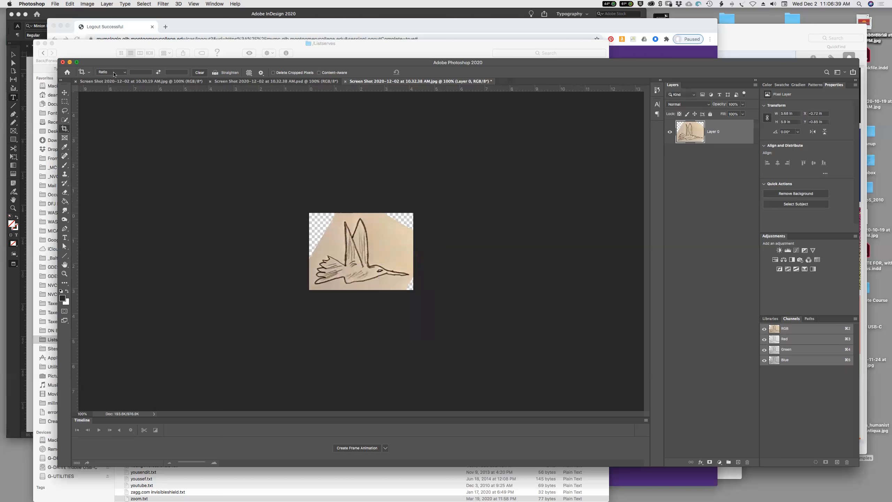
Step: Save the cropped image to the Desktop as bird.psd in Photoshop format
click(55, 4)
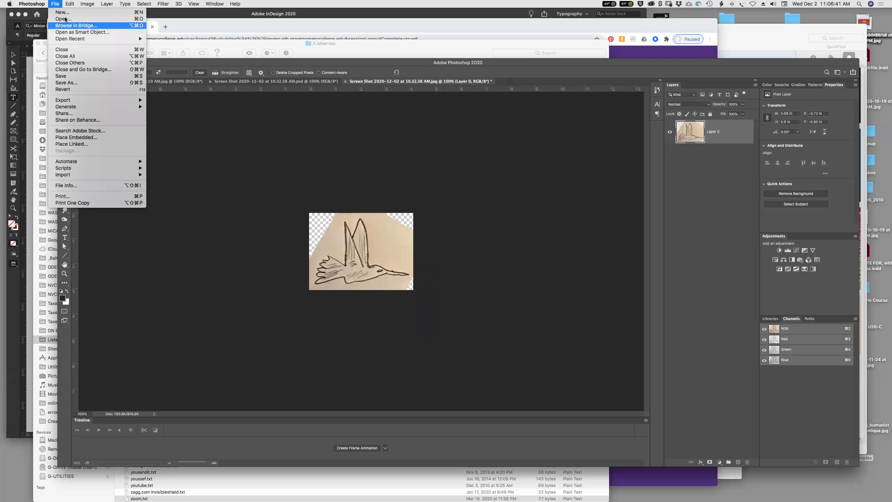
click(72, 77)
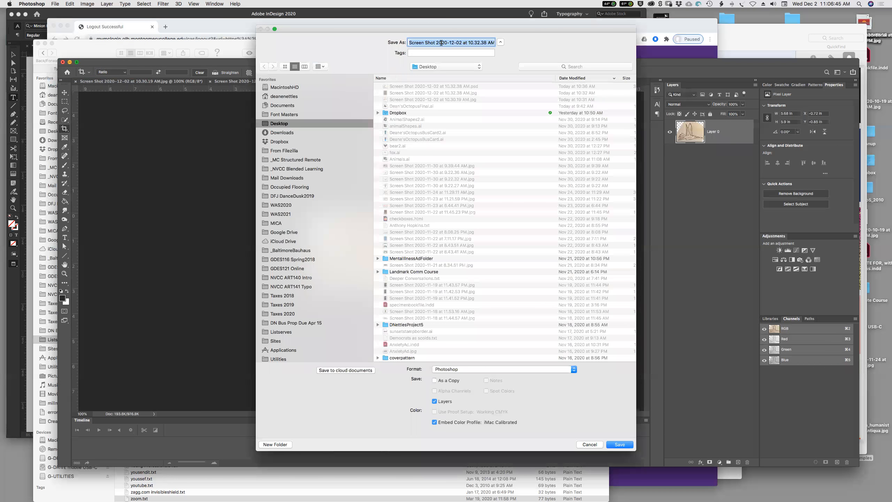
text(bird.psd)
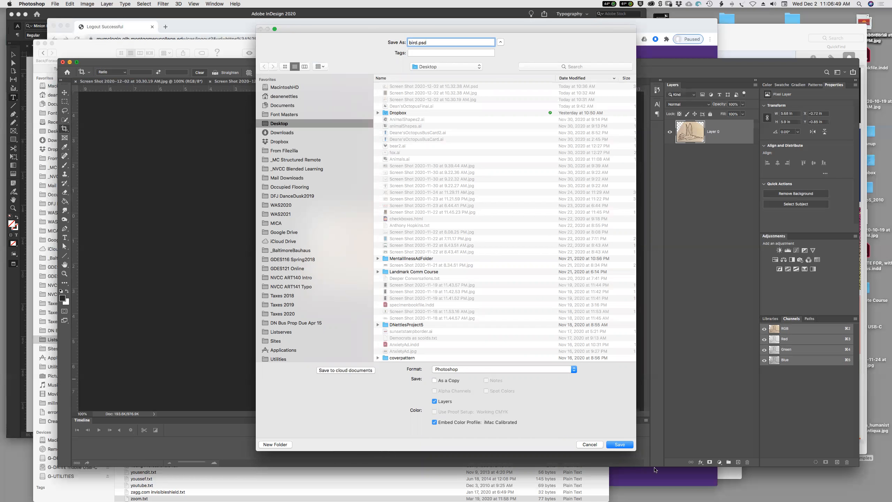
click(623, 445)
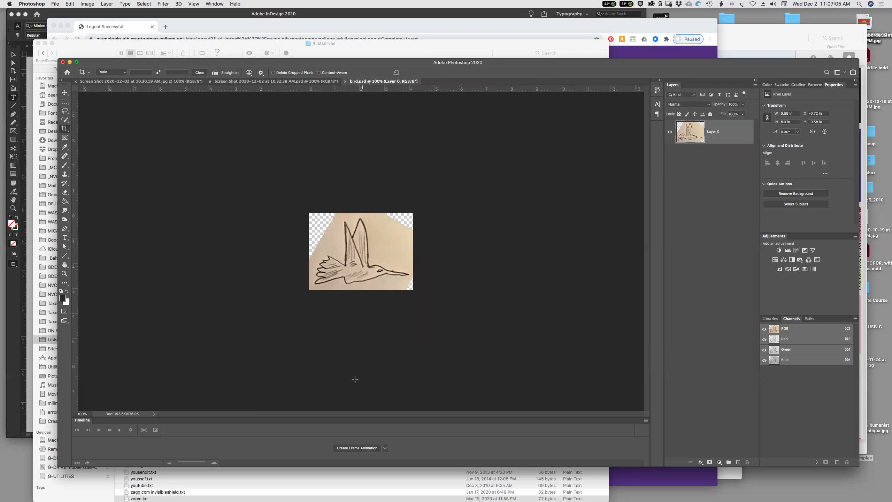
Step: Switch to Adobe Illustrator and create a new 5 x 5 in CMYK document
click(104, 493)
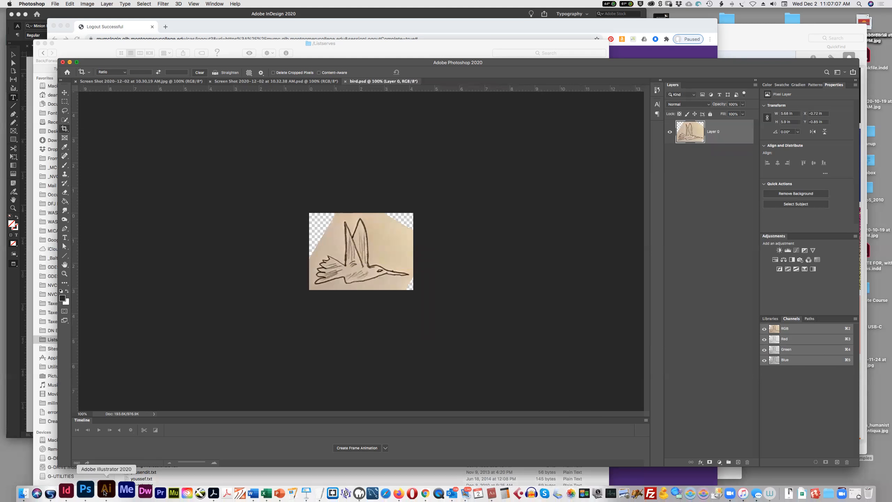
click(54, 4)
click(57, 13)
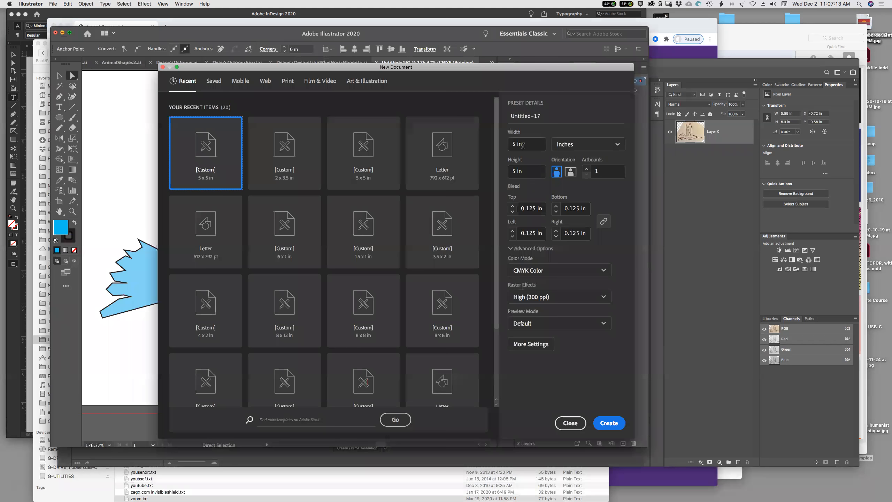
click(610, 425)
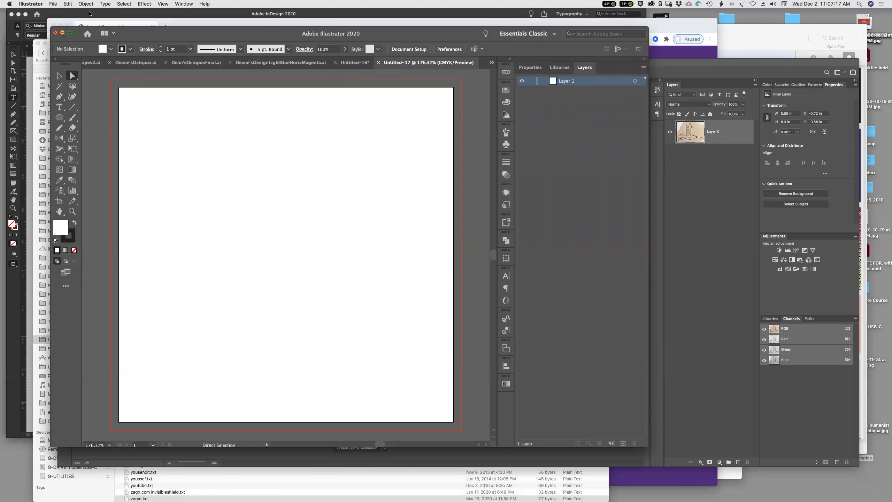
Step: Place bird.psd from the Desktop unlinked, scaled to span most of the artboard's width, and adjust its position slightly
click(53, 3)
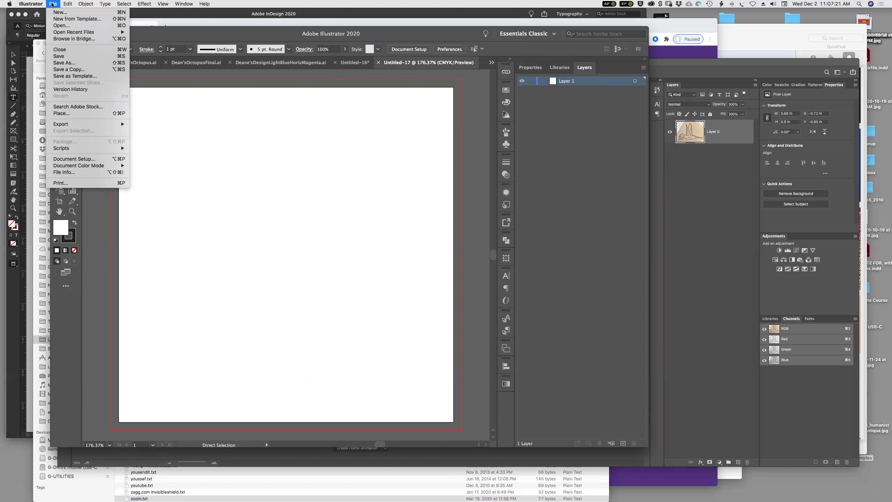
click(65, 113)
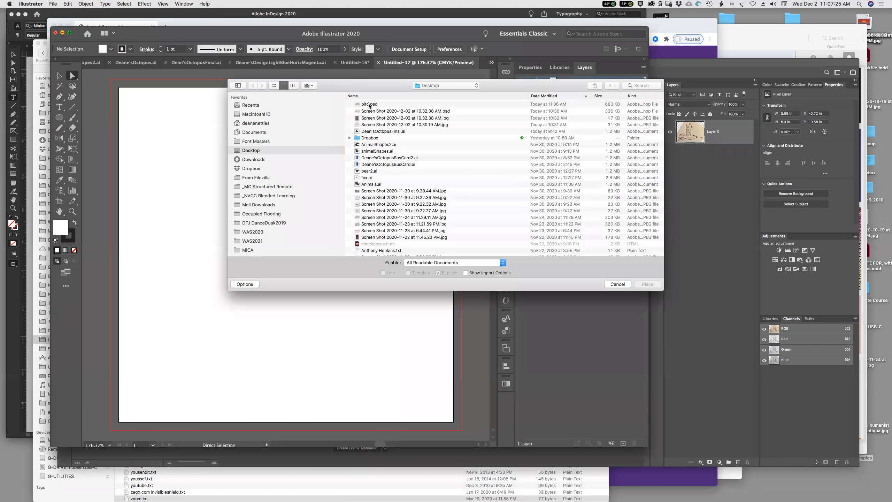
click(370, 104)
click(647, 284)
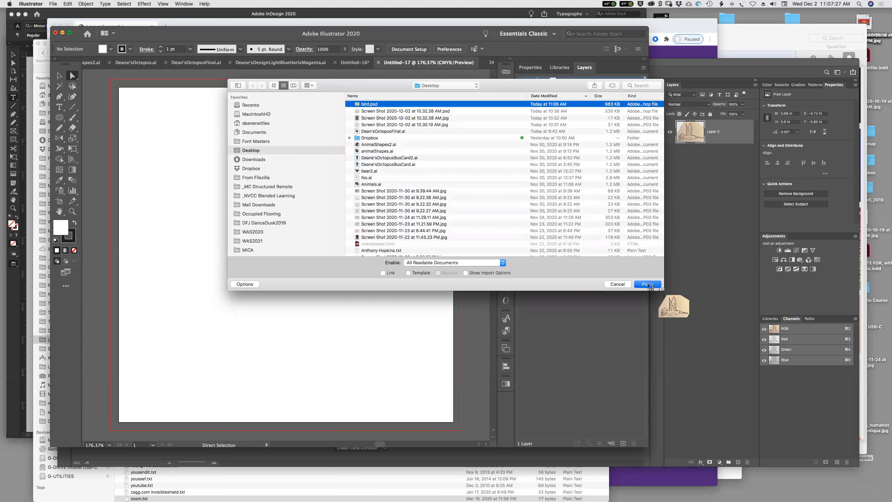
drag(145, 138, 437, 372)
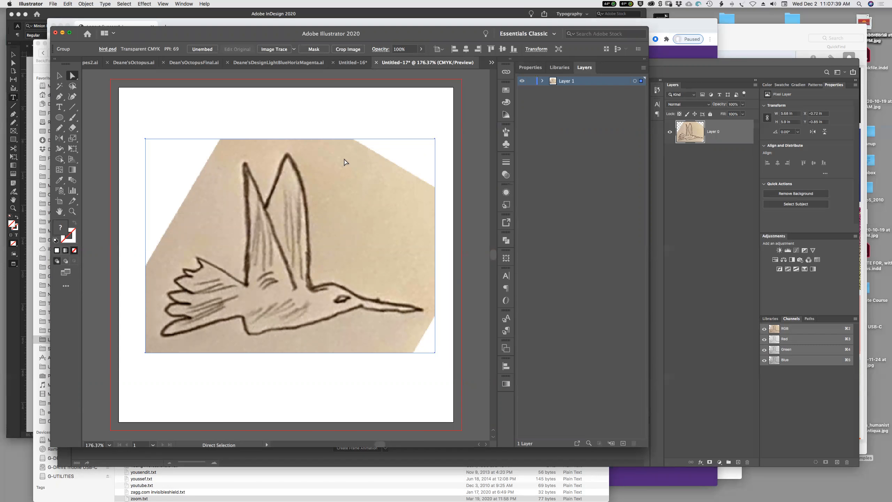
key(v)
drag(351, 174, 349, 176)
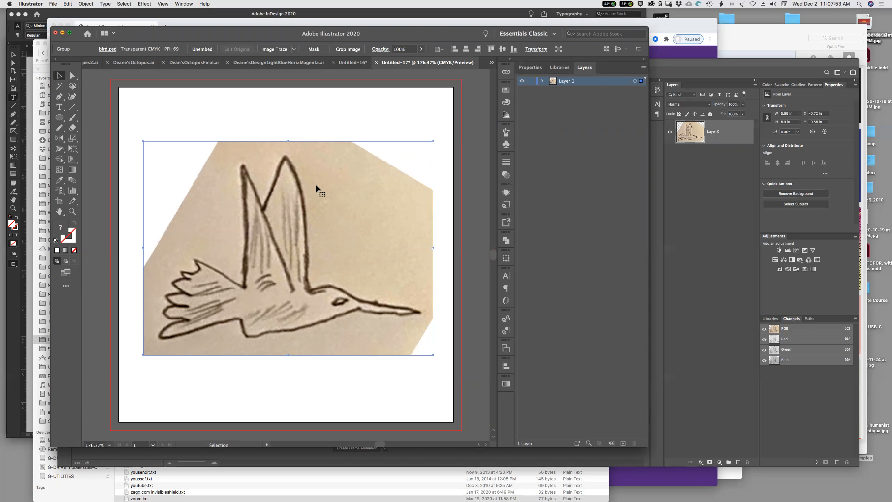
Step: Lock the layer holding the bird sketch and add a new layer above it
click(521, 82)
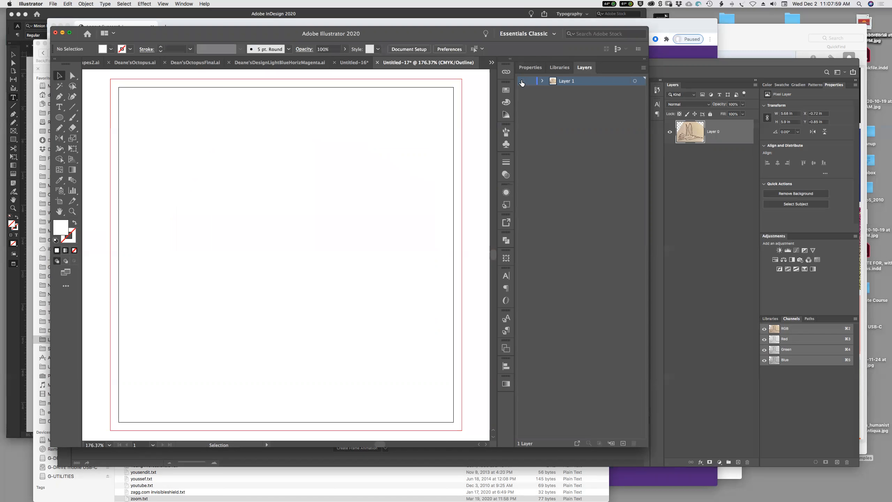
click(522, 82)
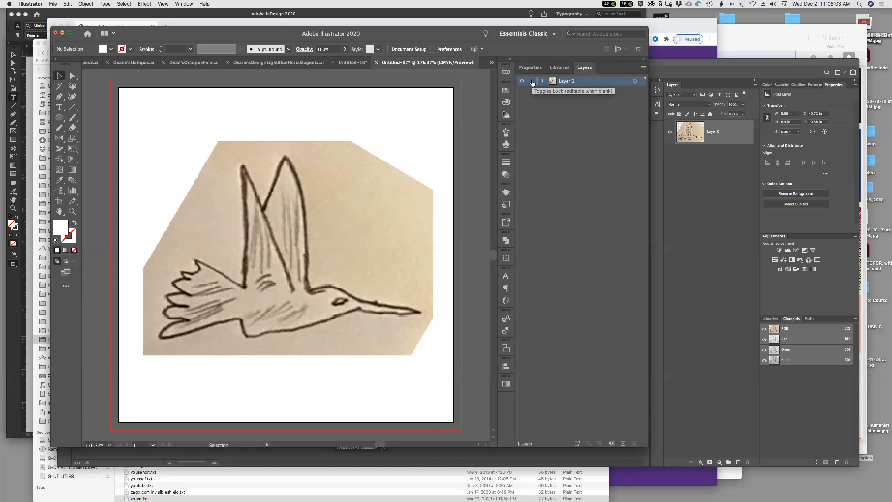
click(530, 81)
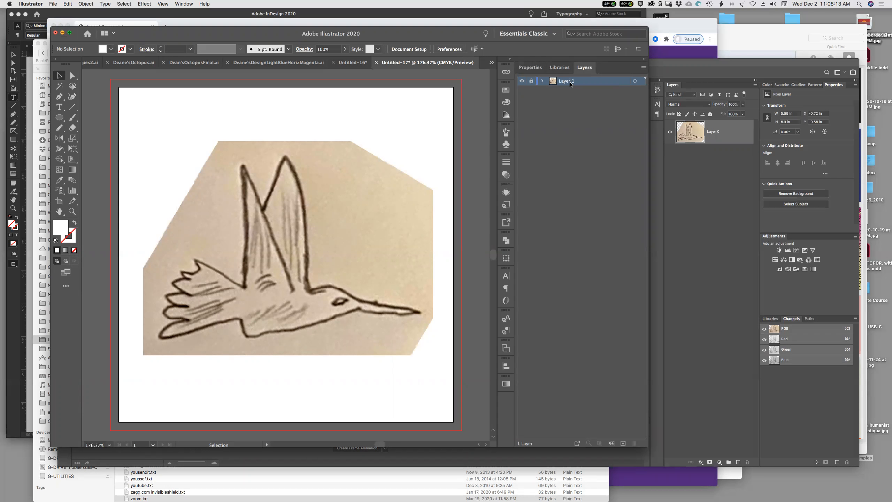
click(623, 443)
Step: Trace the bird with the Pen tool from the right wing's base over the head to the beak tip
click(60, 97)
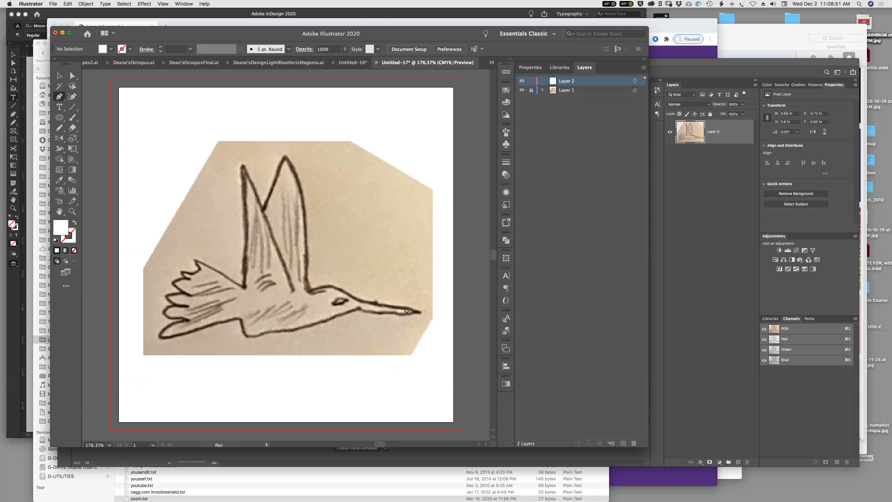
scroll(361, 307, left, 1)
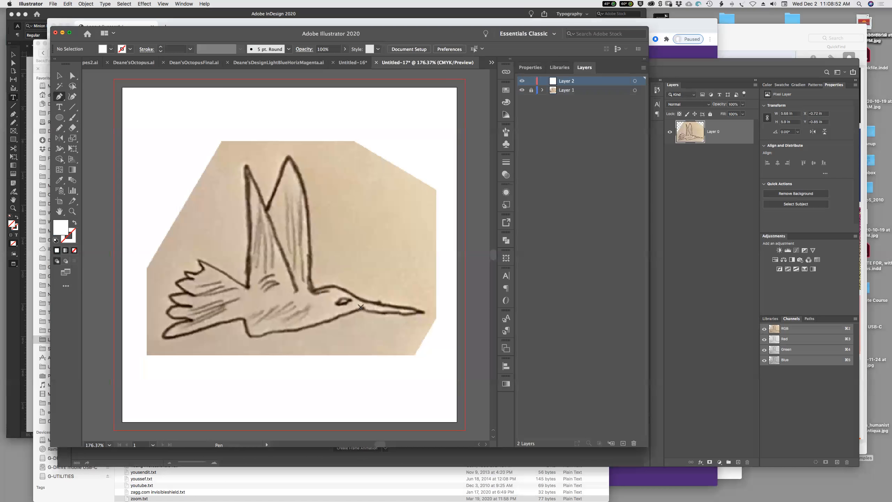
click(312, 289)
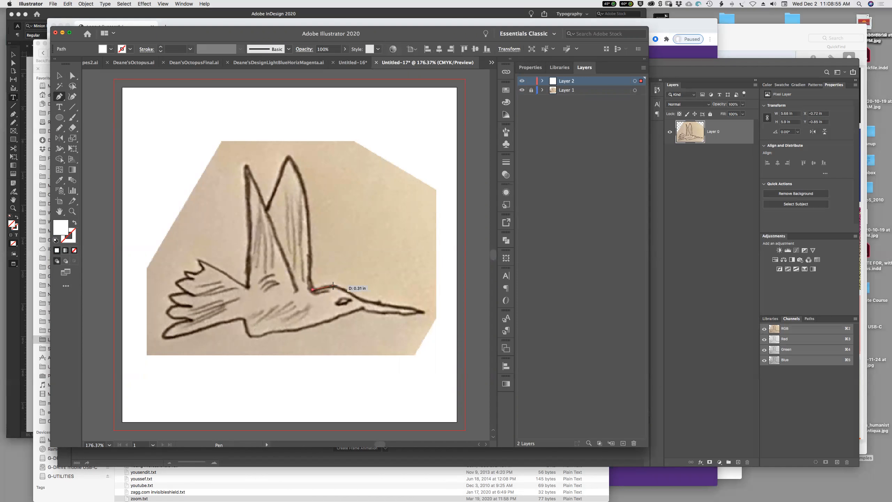
click(332, 285)
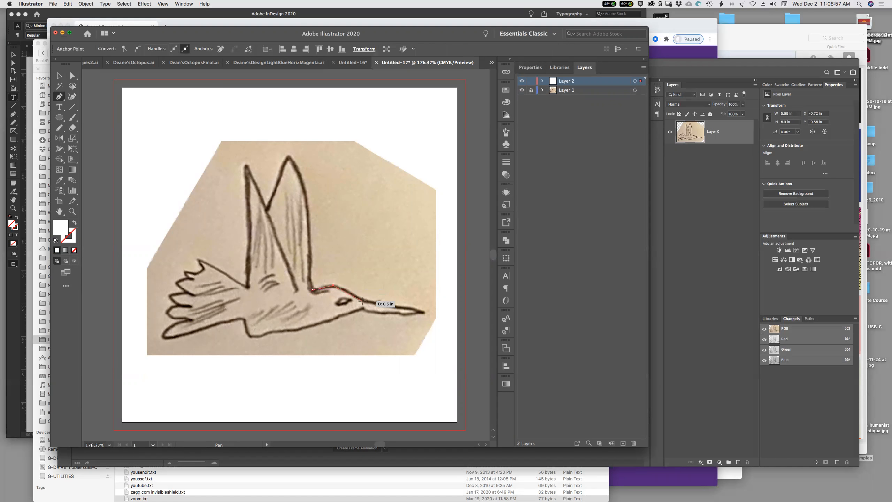
click(363, 300)
click(425, 312)
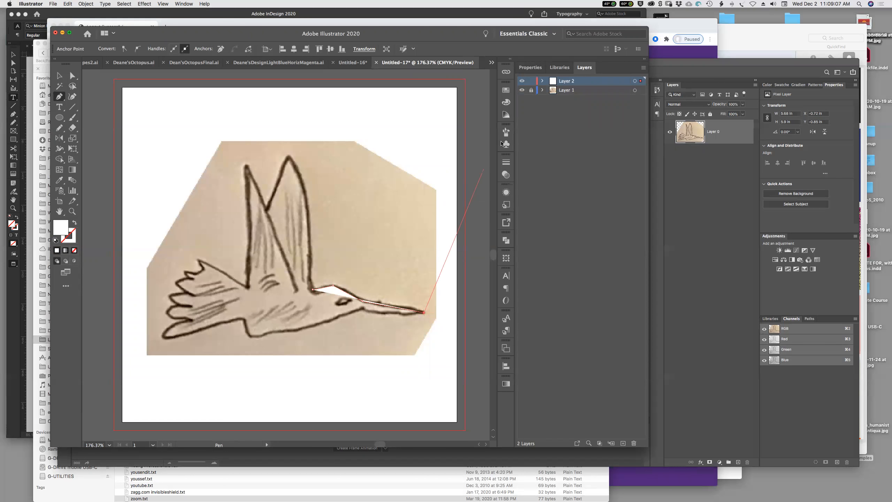
Step: Set the fill of the traced path to None
click(506, 90)
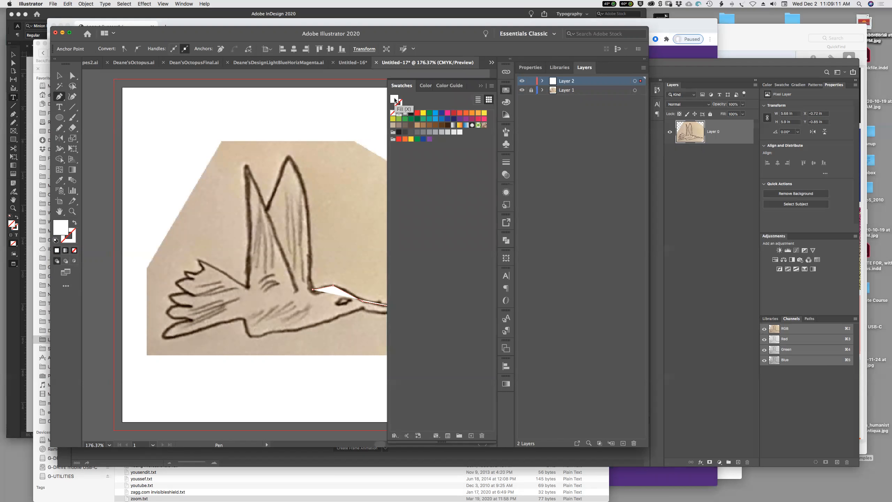
click(393, 113)
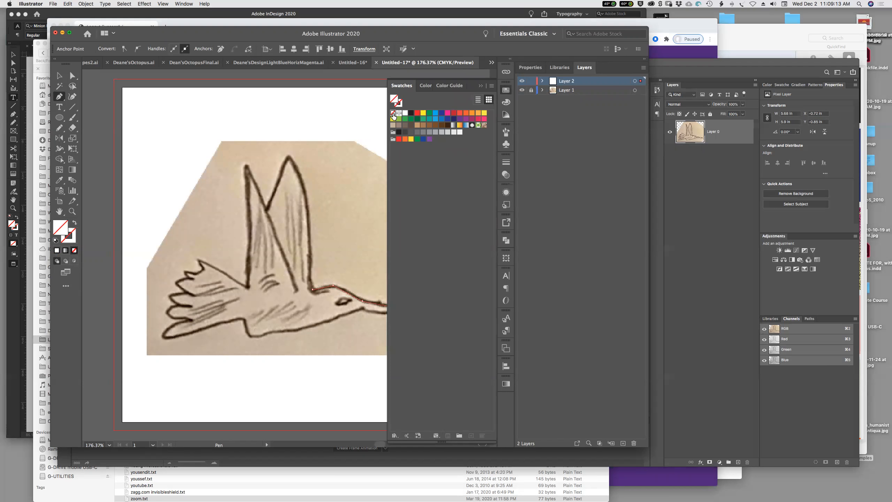
click(480, 87)
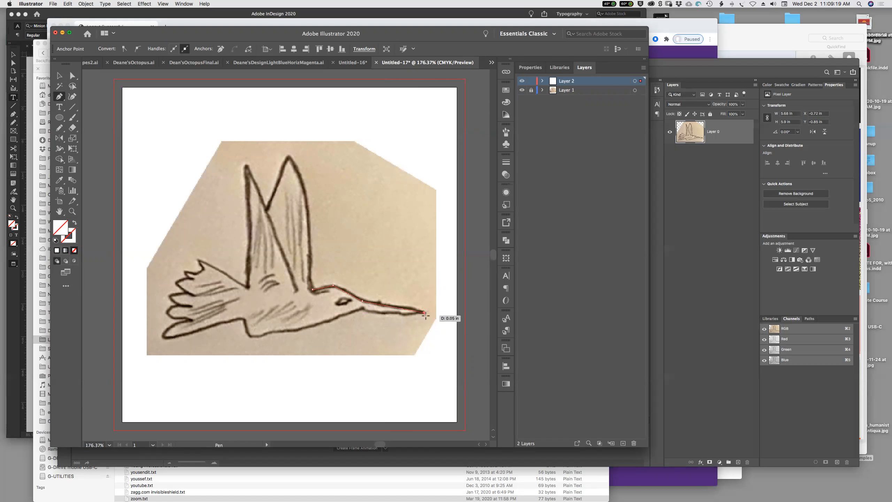
Step: Continue the Pen tool path from the beak tip along the throat and belly to the tip of the lowest tail feather
click(361, 309)
click(297, 331)
click(248, 335)
click(243, 319)
click(172, 339)
click(163, 337)
Step: Trace the jagged tail feathers with straight Pen tool segments, from the lowest feather up to the tip of the uppermost one
click(172, 325)
click(191, 320)
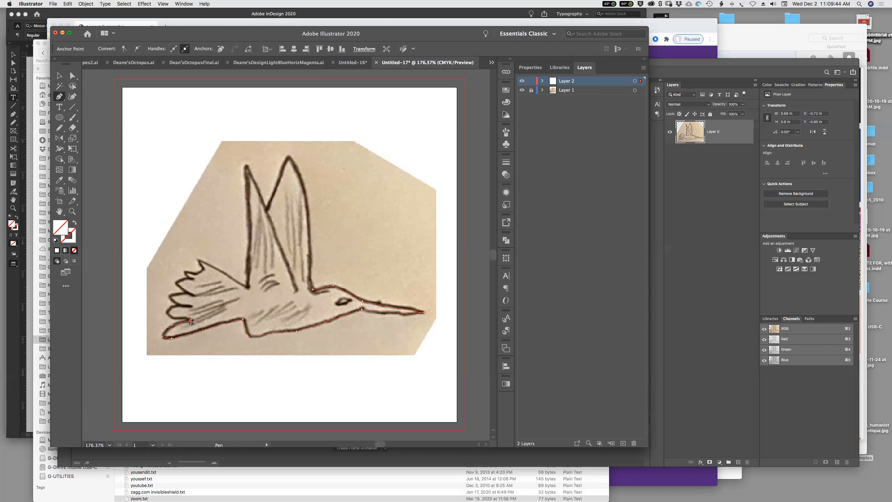
click(173, 318)
click(167, 312)
click(172, 307)
click(189, 307)
click(177, 305)
click(169, 297)
click(186, 292)
click(195, 294)
click(176, 284)
click(187, 278)
click(193, 279)
click(185, 273)
click(203, 268)
click(198, 260)
Step: Trace the left wing from its base to its tip, down to its inner end, and back up to where the wings cross
click(248, 288)
click(248, 165)
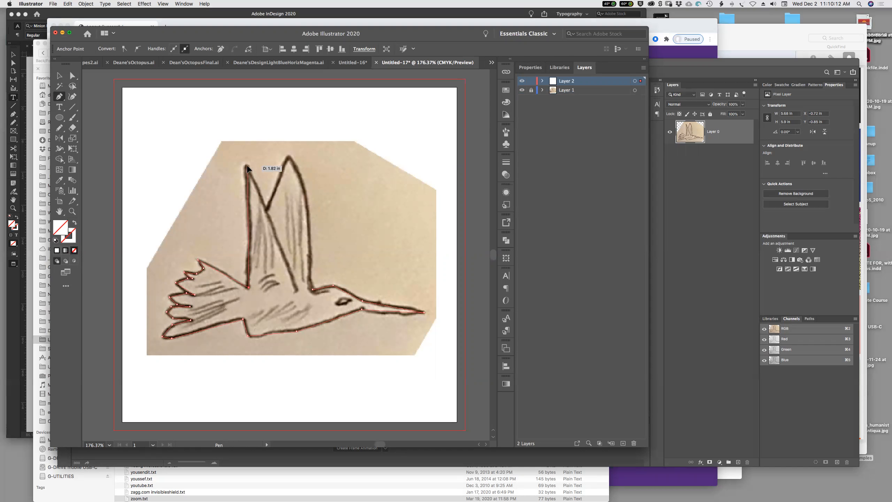
click(297, 290)
click(268, 204)
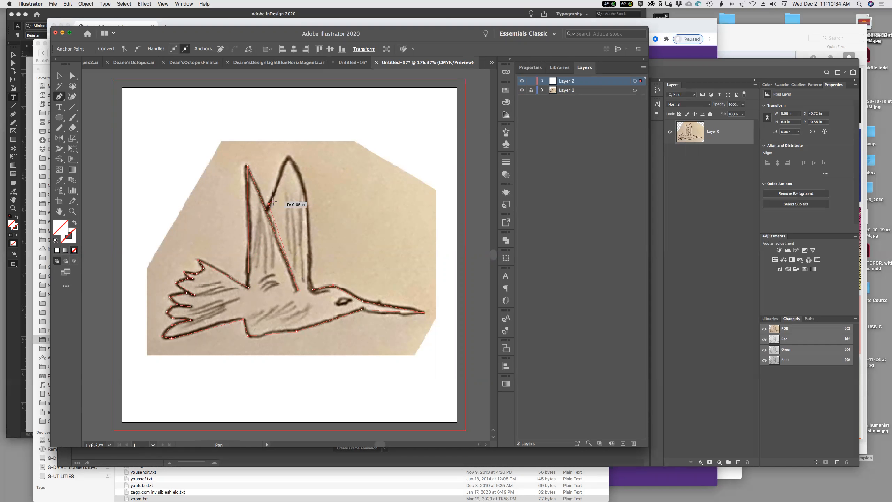
Step: Trace the right wing over its tip and down its outer edge, closing the outline at the starting point
click(290, 157)
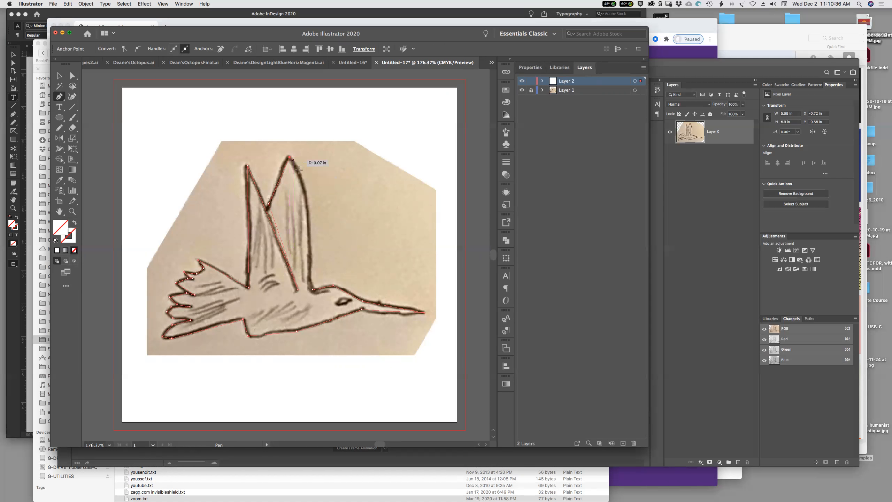
click(306, 197)
click(309, 279)
click(333, 286)
Step: Trace the bird's eye as a separate closed four-point path with the Pen tool
click(336, 303)
click(350, 299)
click(344, 304)
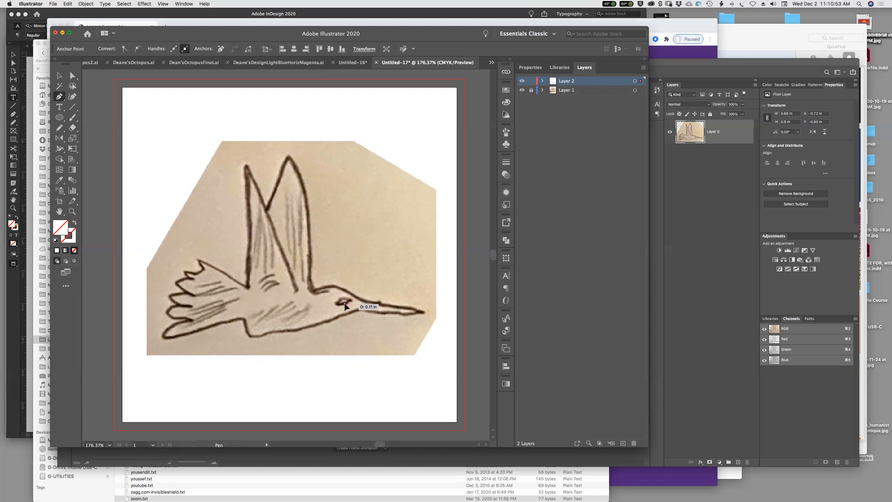
click(336, 303)
Step: Select the bird outline and the eye together and set their stroke color to Black
click(60, 75)
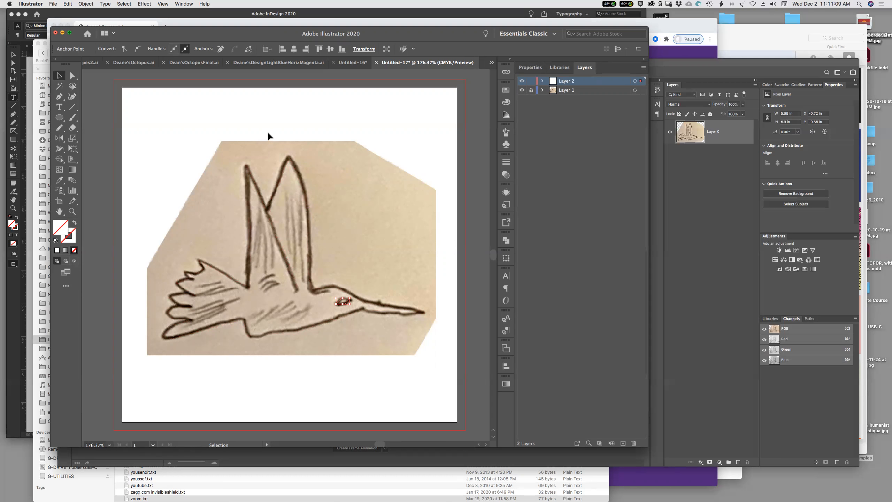
drag(268, 131, 382, 334)
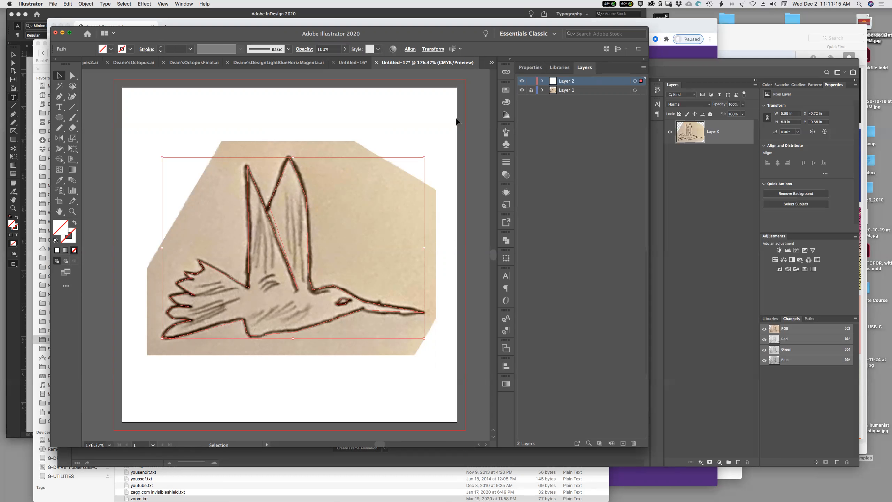
click(505, 91)
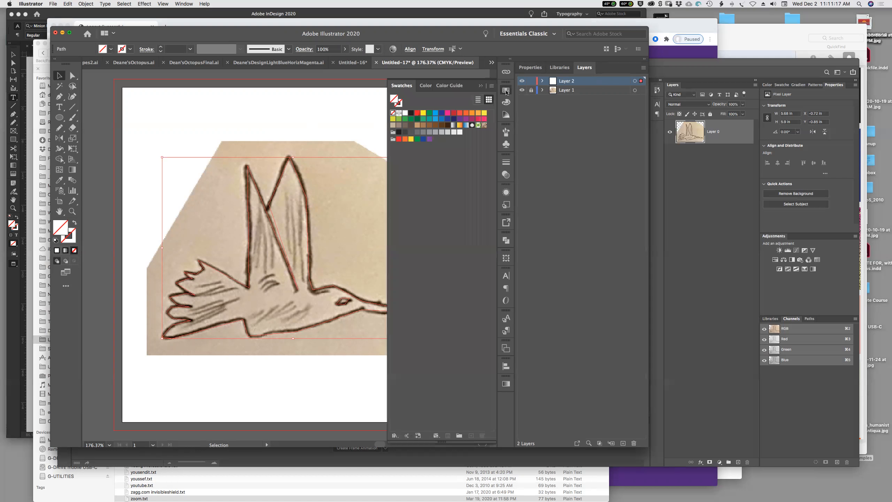
click(401, 103)
click(410, 113)
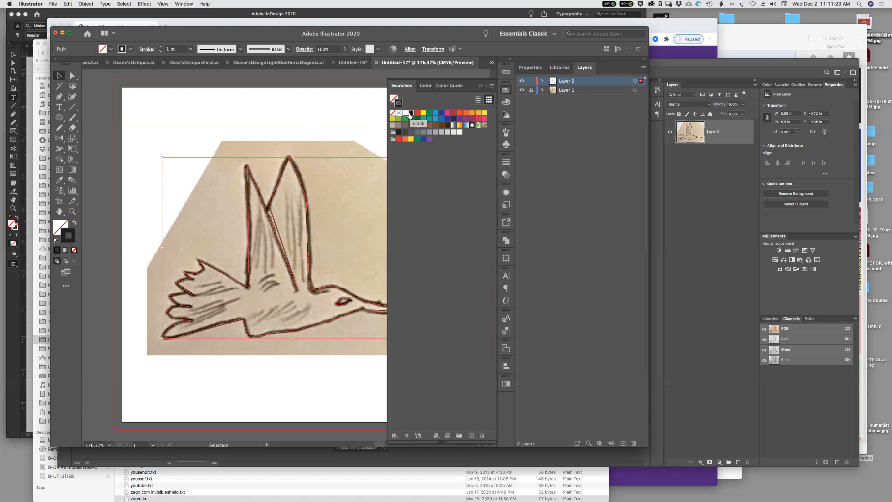
Step: Set the stroke weight of the selected paths to 3 pt with round join corners
click(505, 162)
click(426, 169)
click(426, 169)
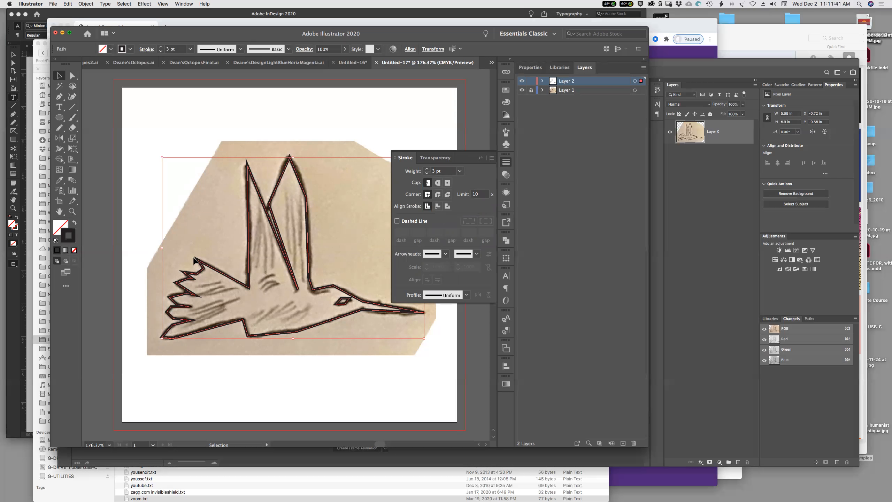
click(437, 195)
click(448, 196)
click(438, 195)
click(480, 158)
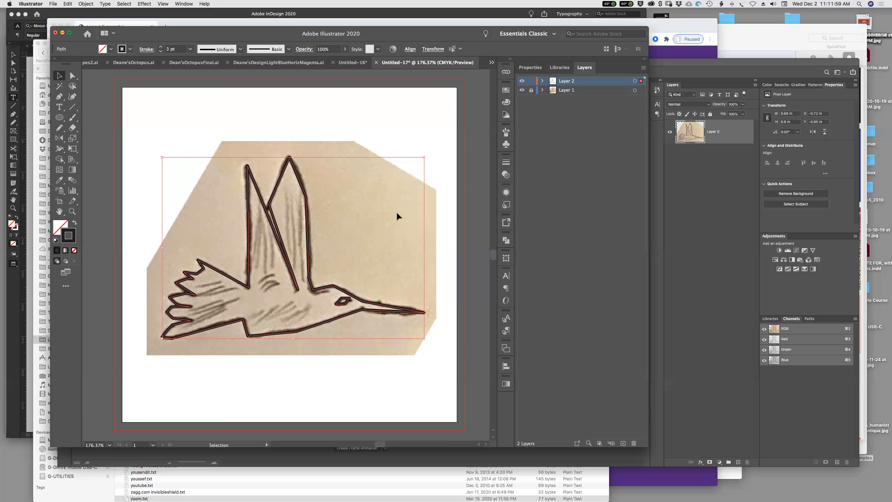
Step: Hide Layer 1 with the sketch and deselect the traced paths
click(522, 90)
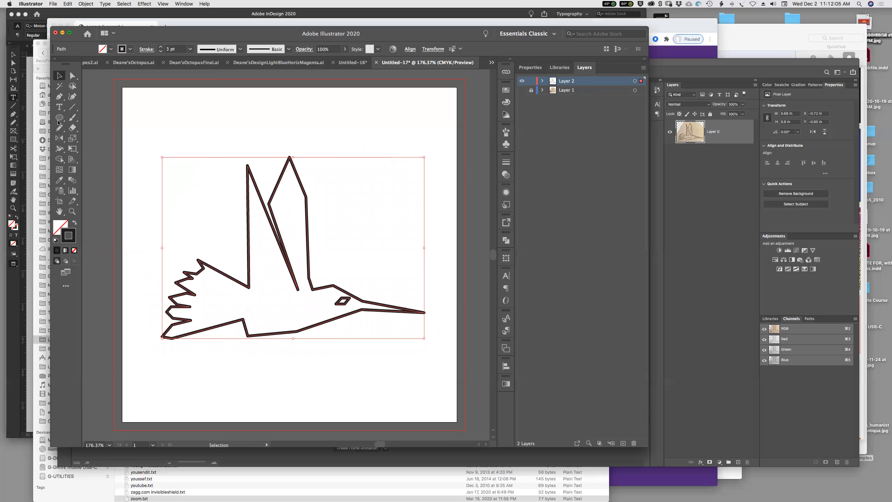
click(73, 76)
click(174, 106)
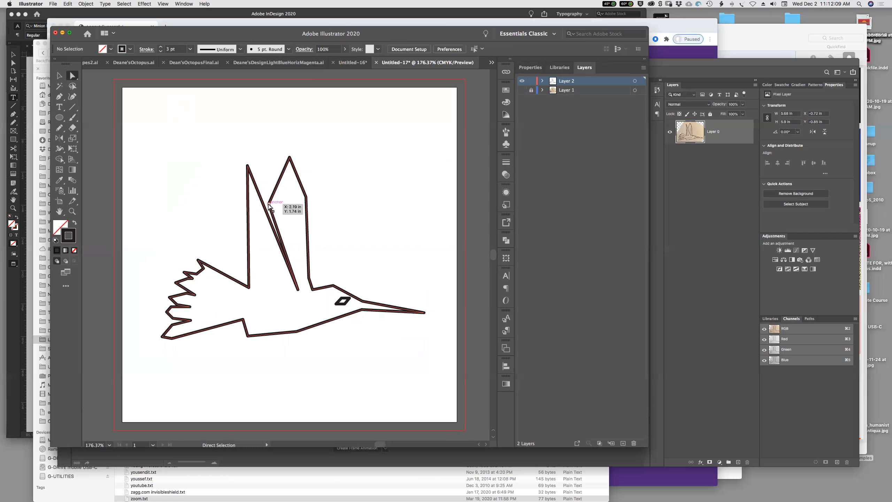
Step: Try moving the whole bird outline with the Selection tool, and undo the move
click(59, 76)
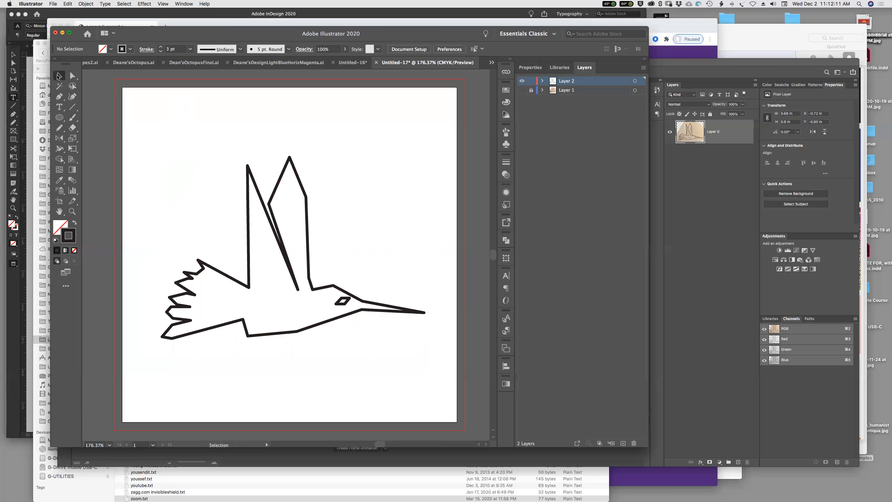
drag(261, 186, 266, 173)
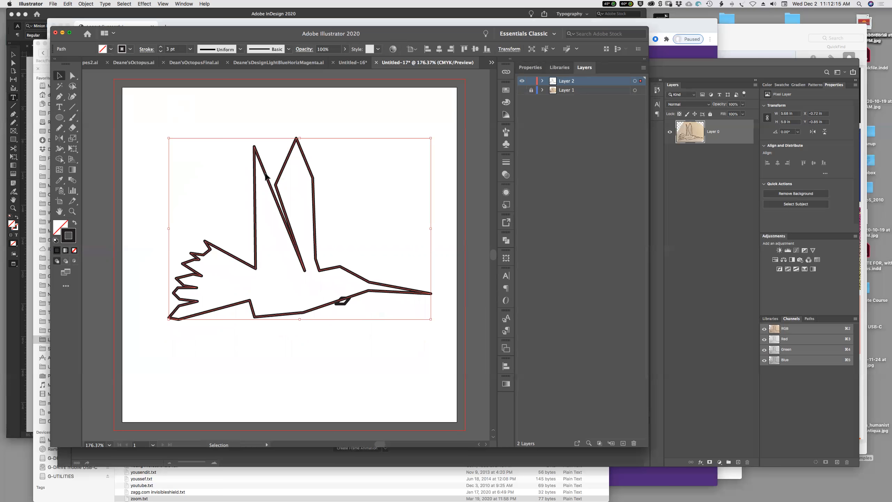
key(super+z)
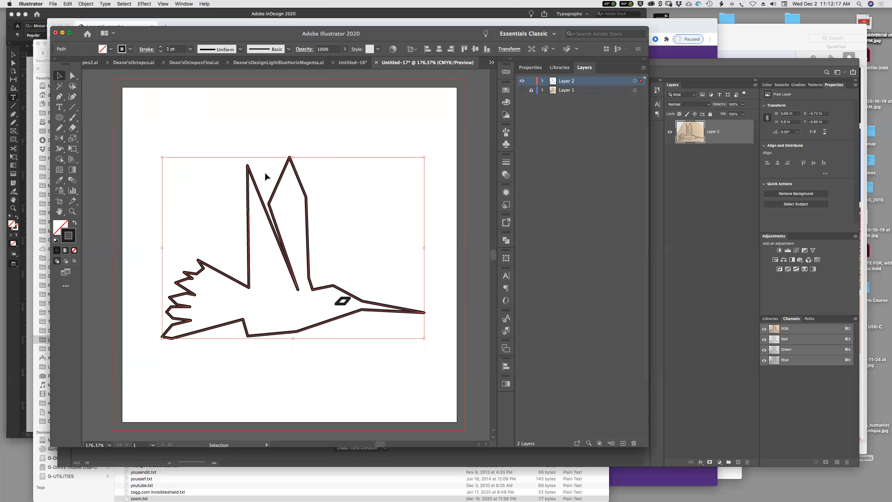
Step: Move the anchor point between the wings onto the left wing's inner edge with the Direct Selection tool, closing the narrow gap
click(73, 76)
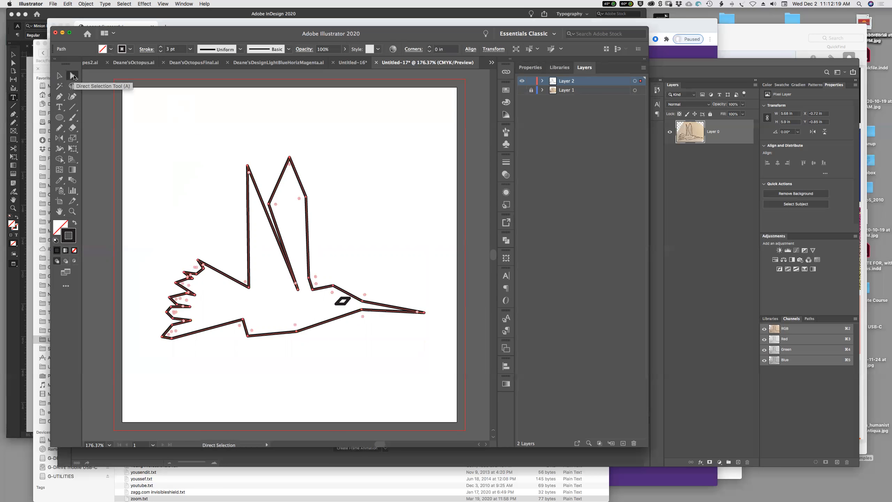
click(177, 131)
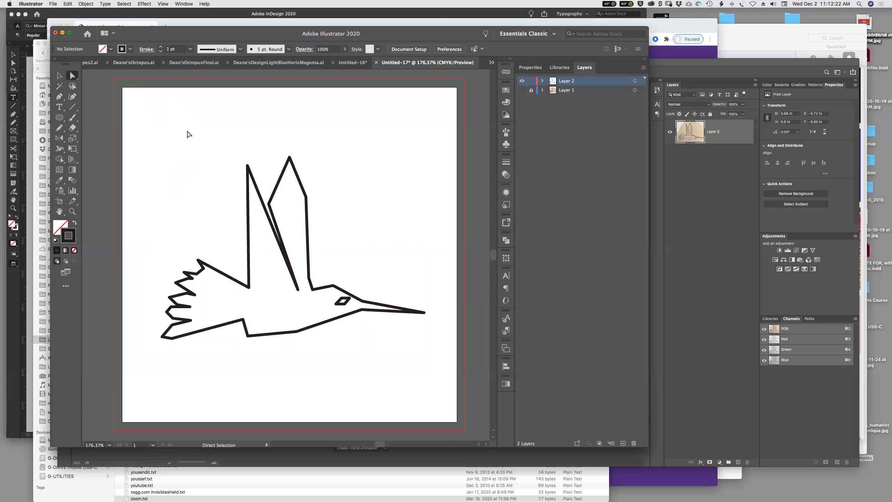
click(283, 172)
mouse_move(271, 205)
mouse_down()
mouse_move(262, 217)
mouse_move(264, 209)
mouse_up()
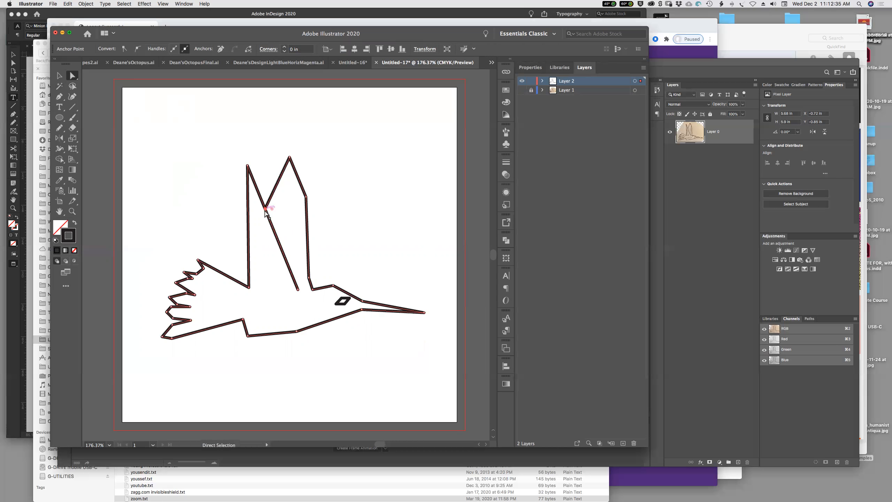
click(342, 202)
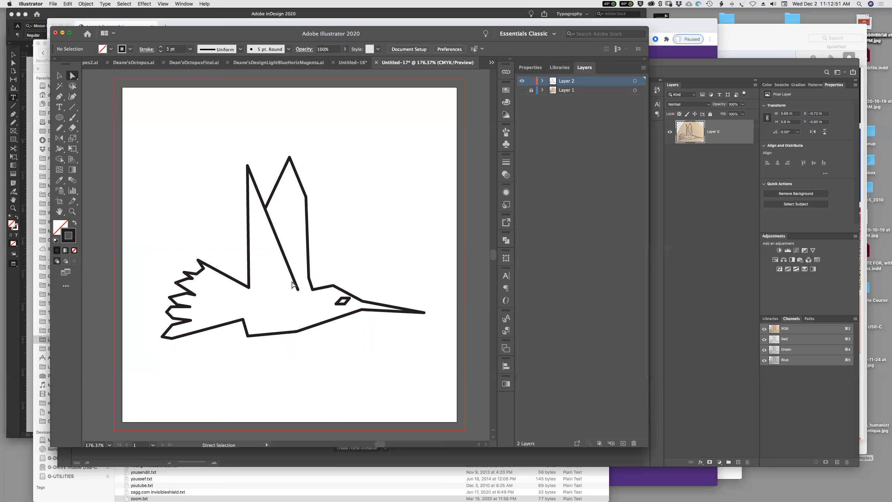
Step: Add an anchor point on the left wing's inner edge, just above where the wings meet
click(263, 203)
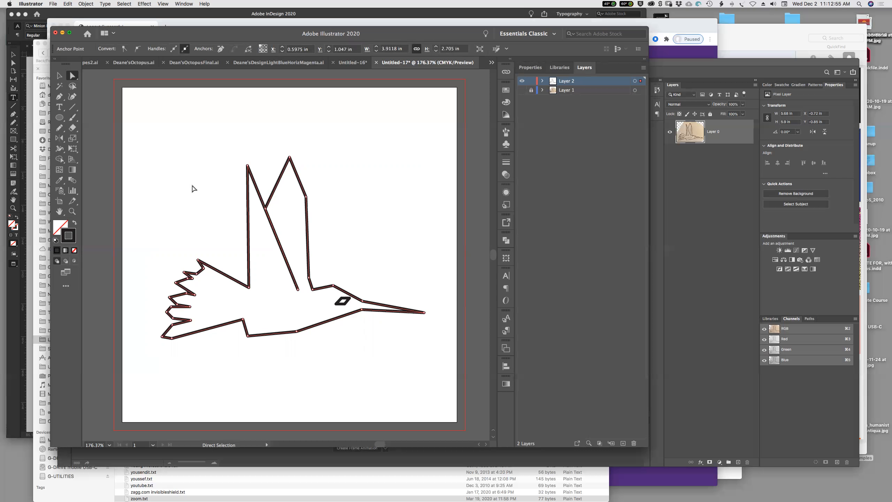
click(59, 97)
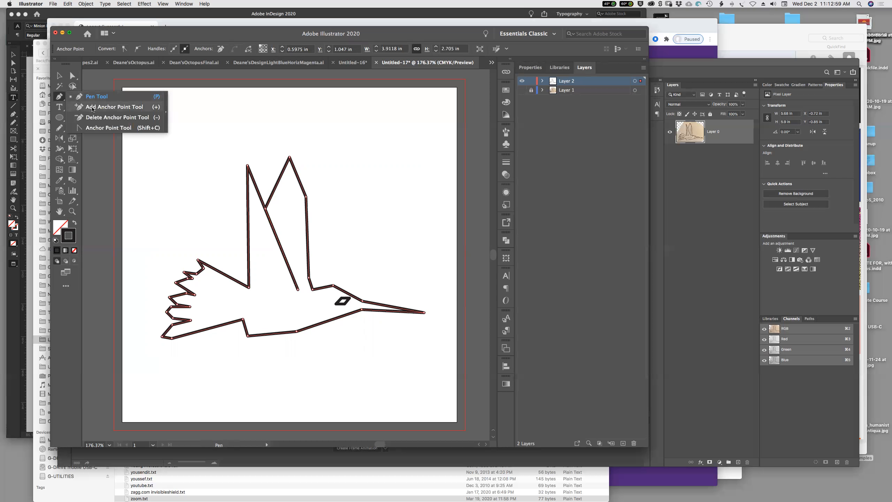
click(92, 107)
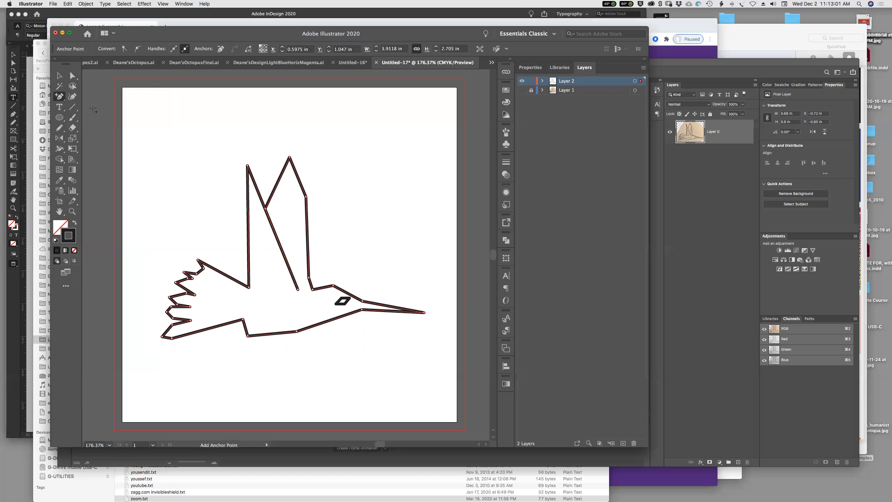
click(260, 196)
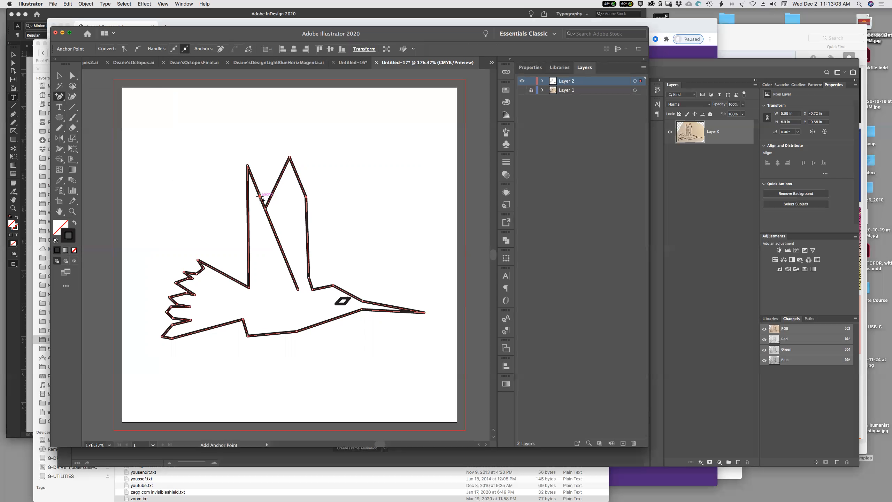
Step: Reshape the left wing's inner edge by moving the added anchor outward, and reposition the notch anchor so the wings meet lower down
click(71, 76)
drag(261, 196, 277, 205)
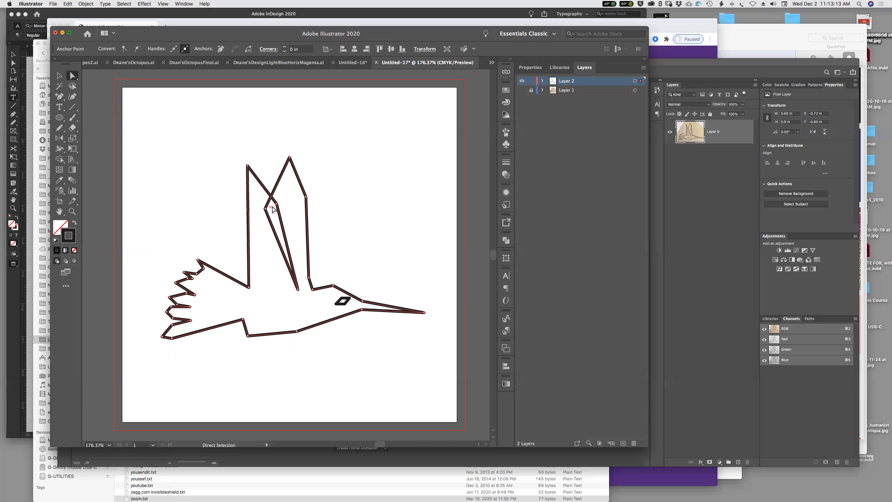
drag(265, 209, 277, 204)
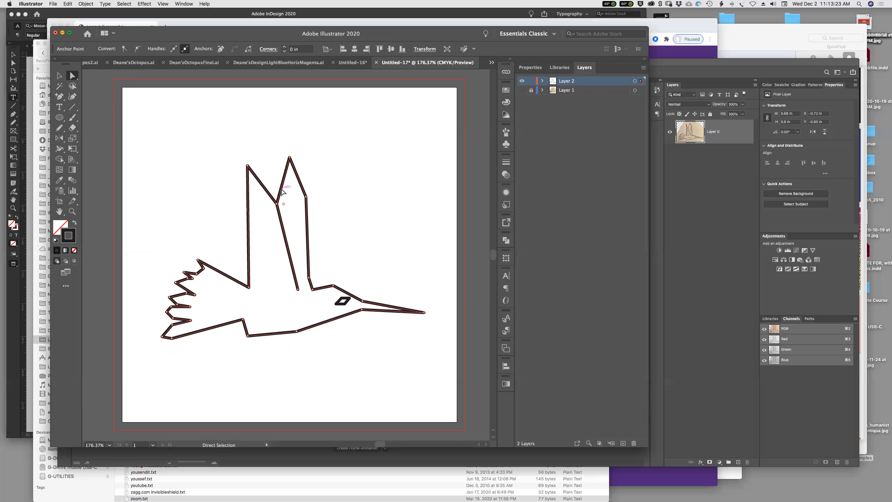
mouse_move(278, 206)
mouse_down()
mouse_move(273, 197)
mouse_move(279, 221)
mouse_up()
click(277, 204)
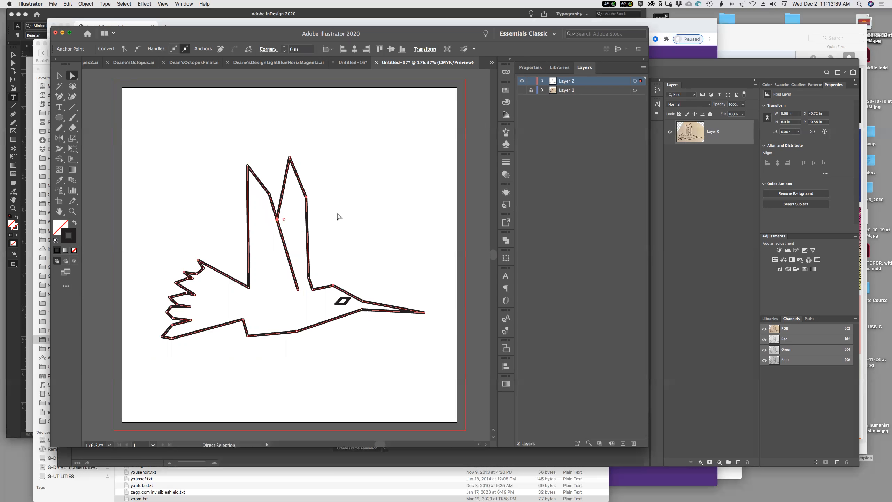
click(338, 216)
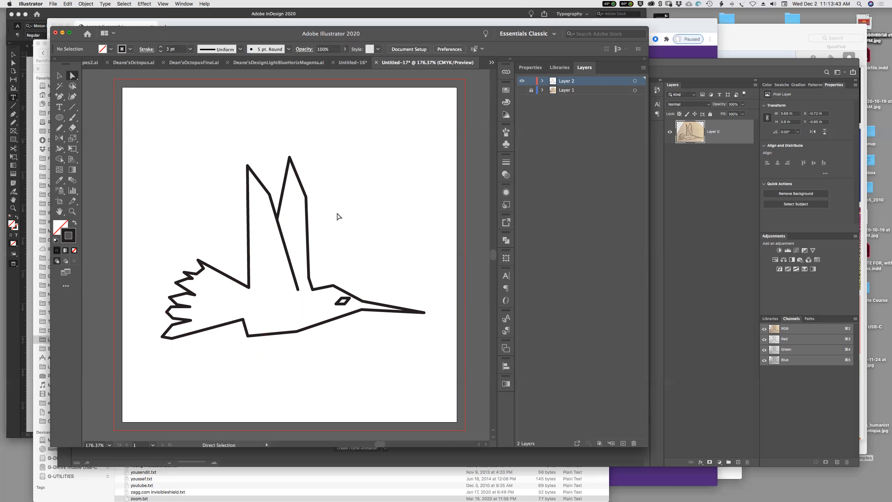
Step: Fill the bird outline with CMYK Cyan, returning its stroke to Black after trying cyan on the stroke
click(307, 241)
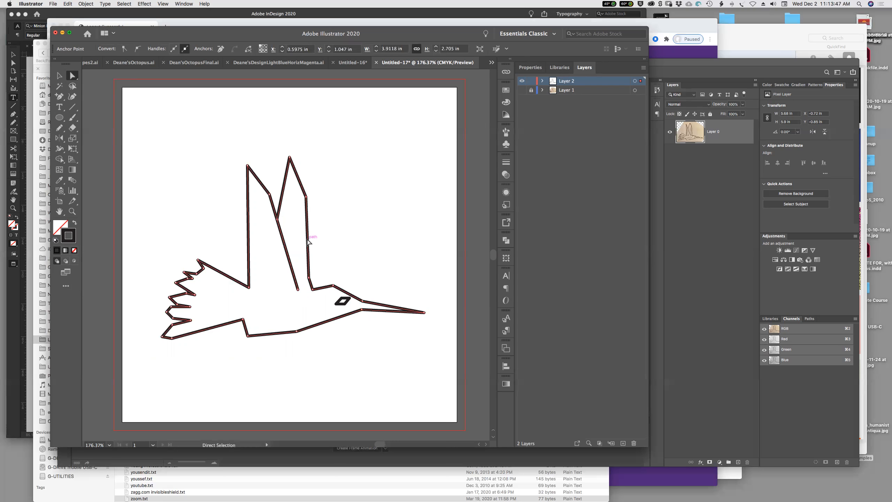
click(506, 90)
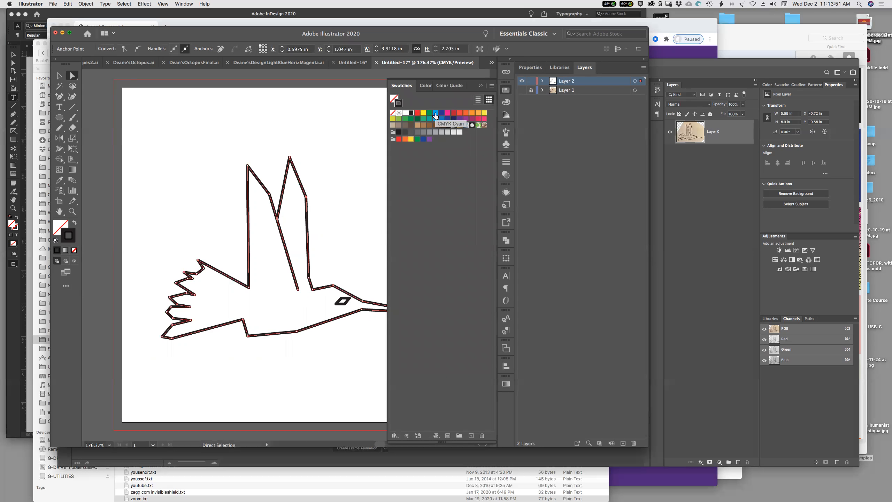
click(435, 113)
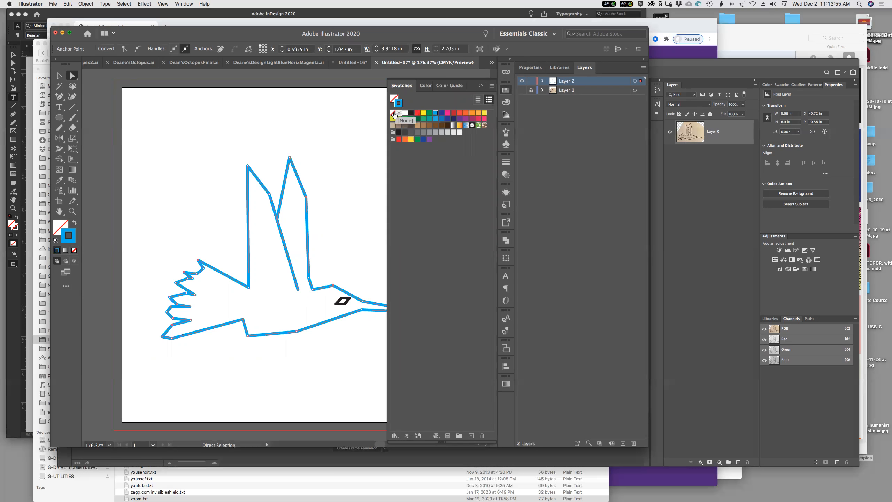
click(411, 113)
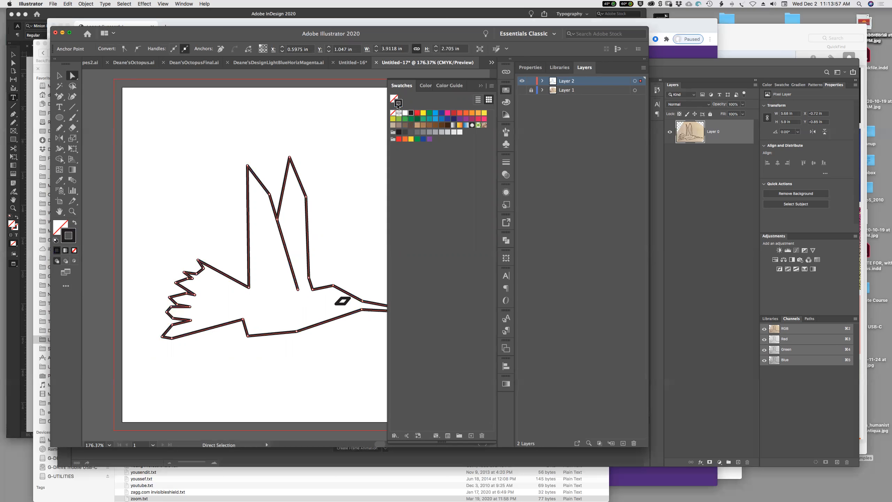
click(393, 98)
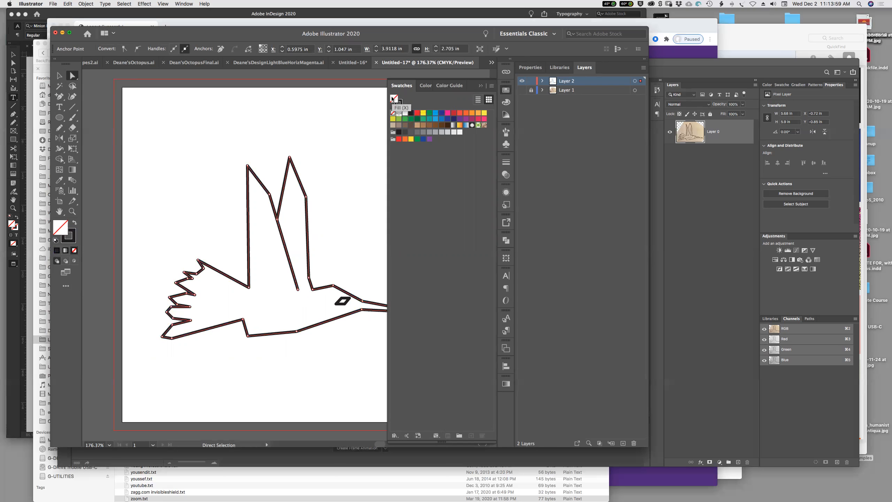
click(435, 113)
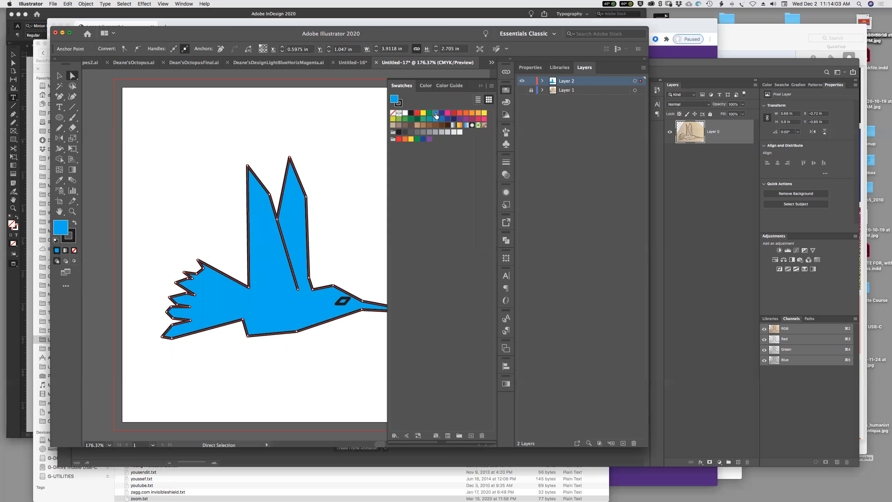
Step: Fill the bird's eye shape with black and deselect it
click(343, 301)
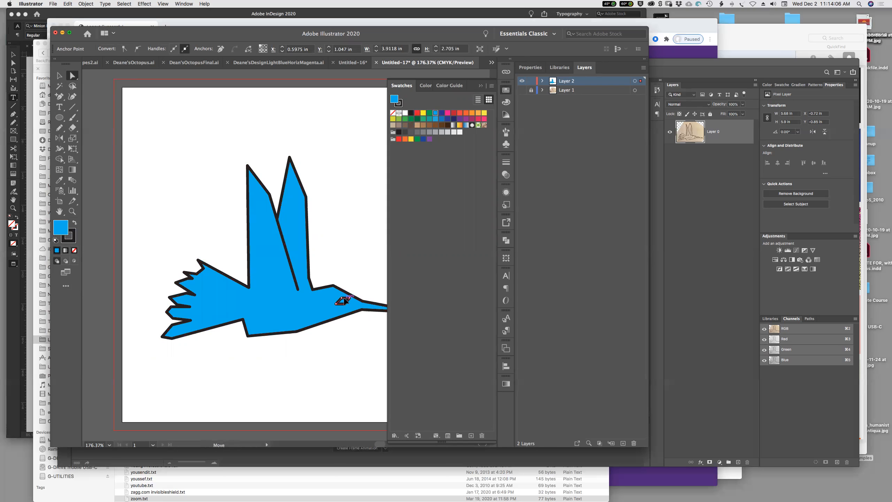
click(411, 114)
click(358, 198)
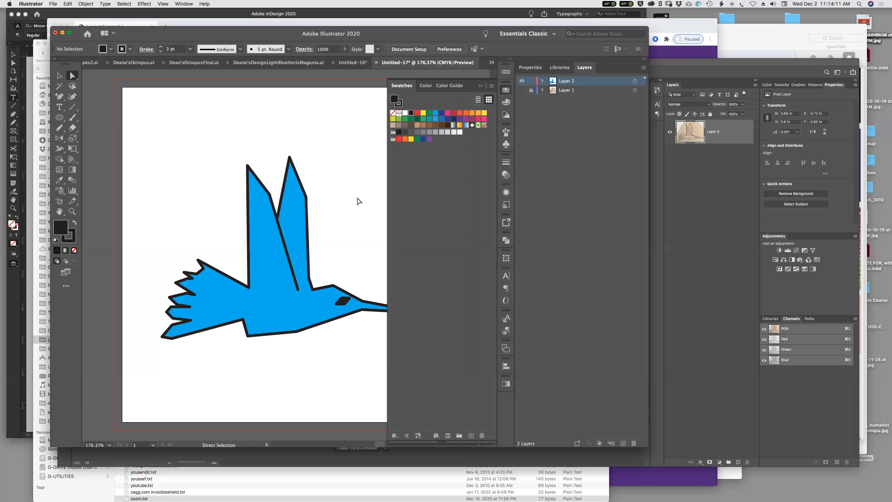
Step: Lighten the bird body's fill by reducing its cyan value to 42%, then deselect the body
scroll(353, 184, right, 3)
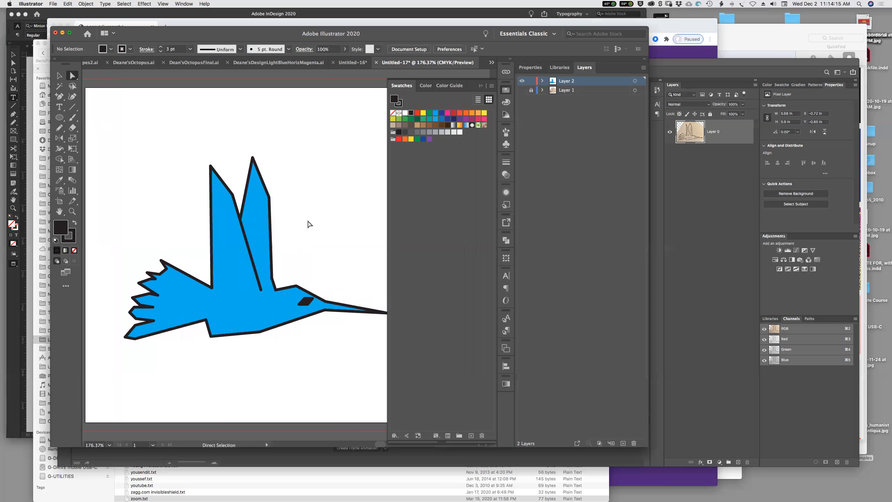
click(256, 215)
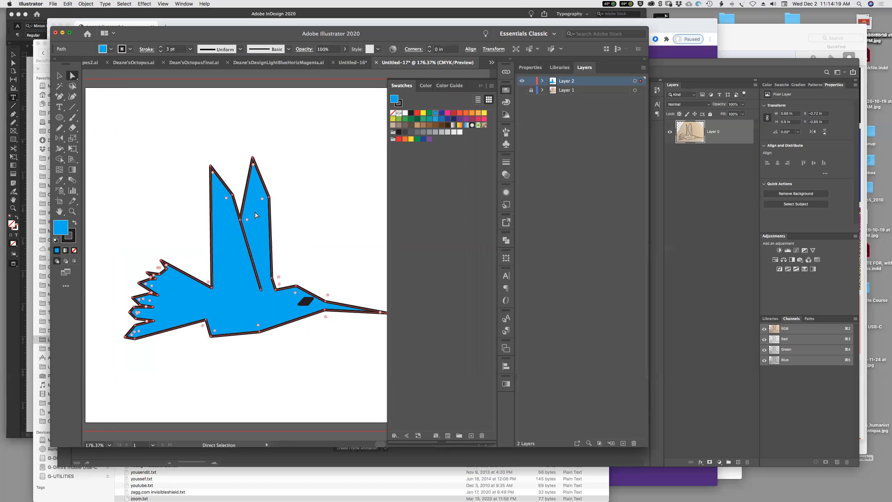
click(506, 102)
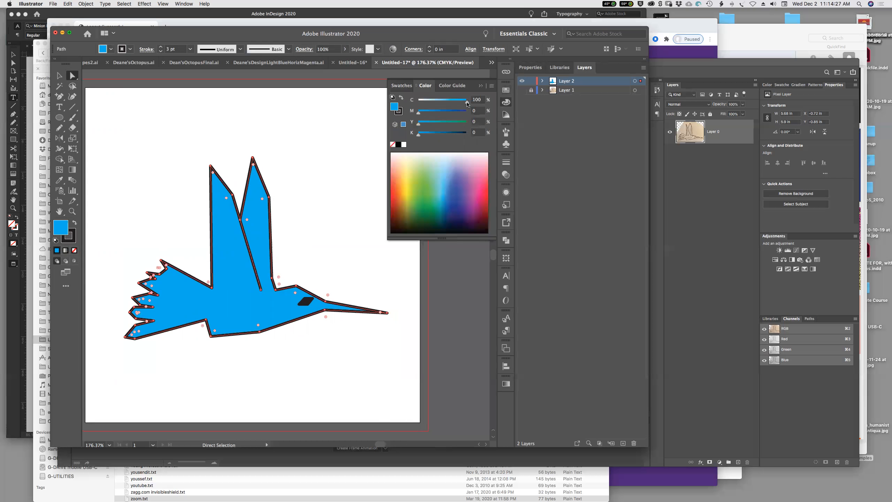
drag(467, 103, 438, 103)
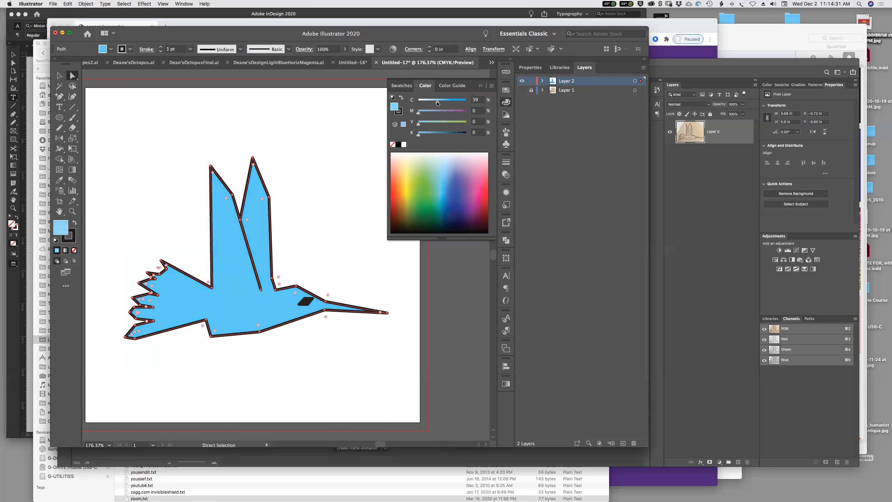
drag(437, 103, 439, 103)
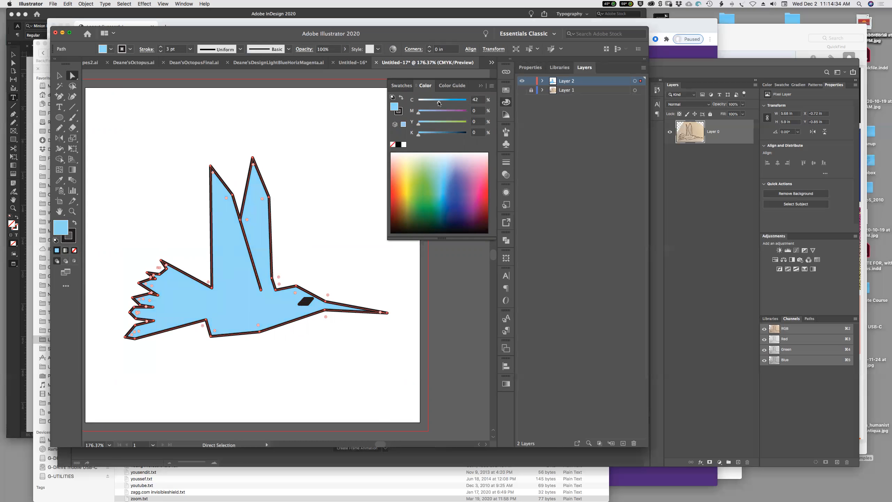
click(330, 156)
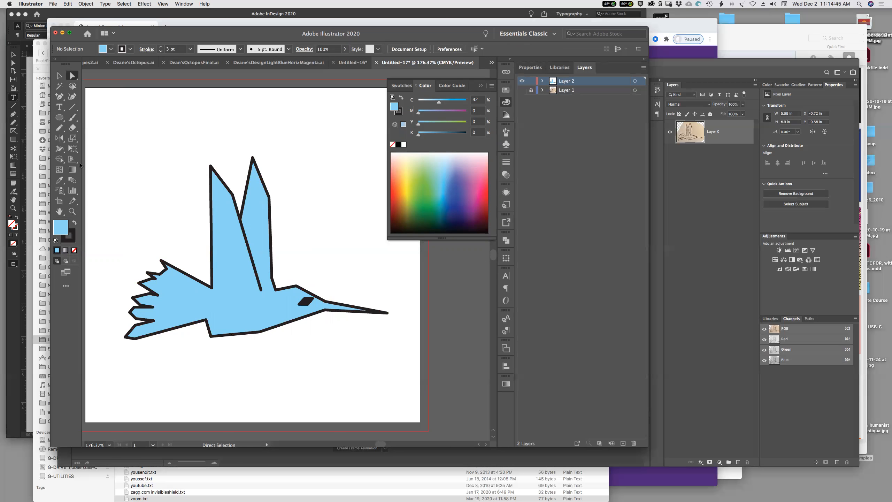
Step: Draw a closed shape over the bird's left wing with the Pen tool, extending its base slightly down into the body
click(62, 96)
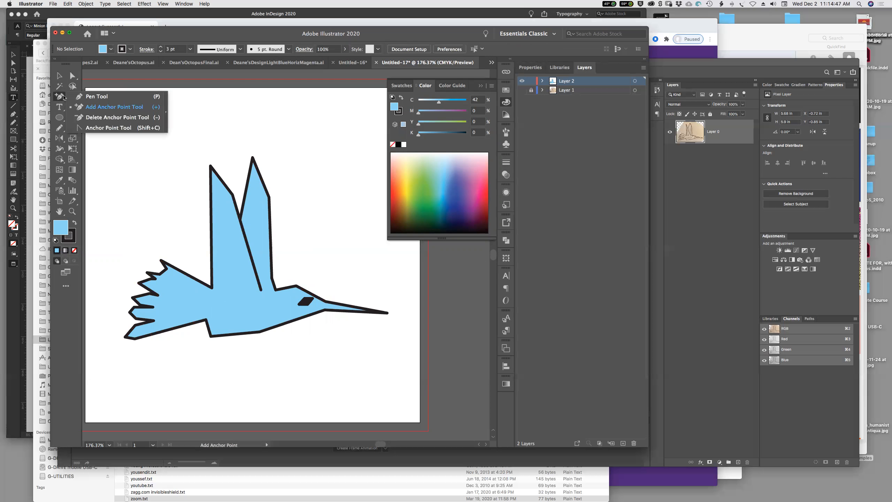
click(95, 97)
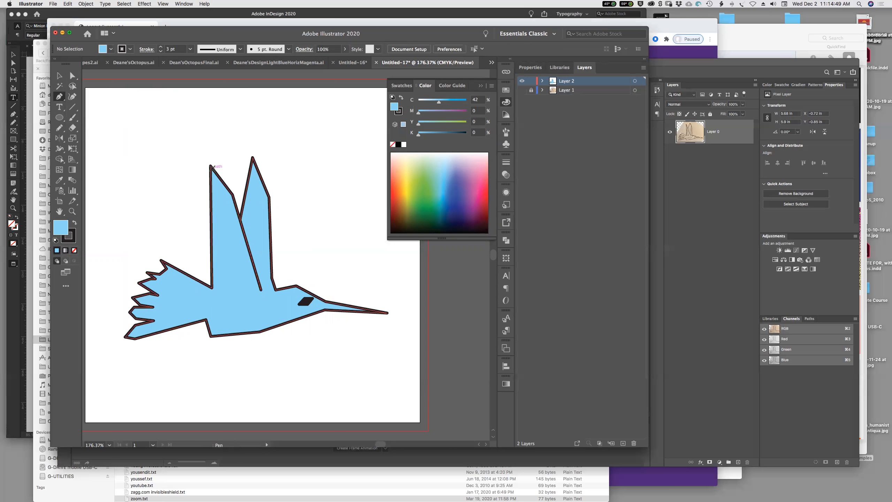
click(211, 165)
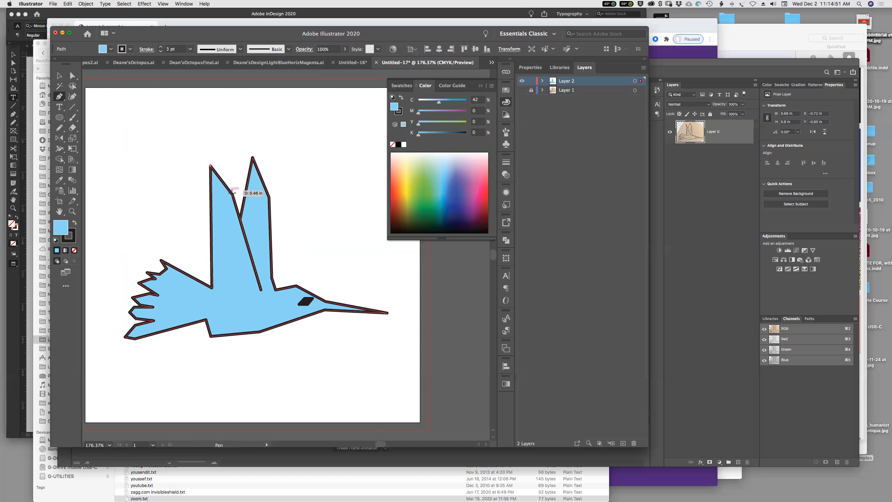
click(233, 195)
click(261, 289)
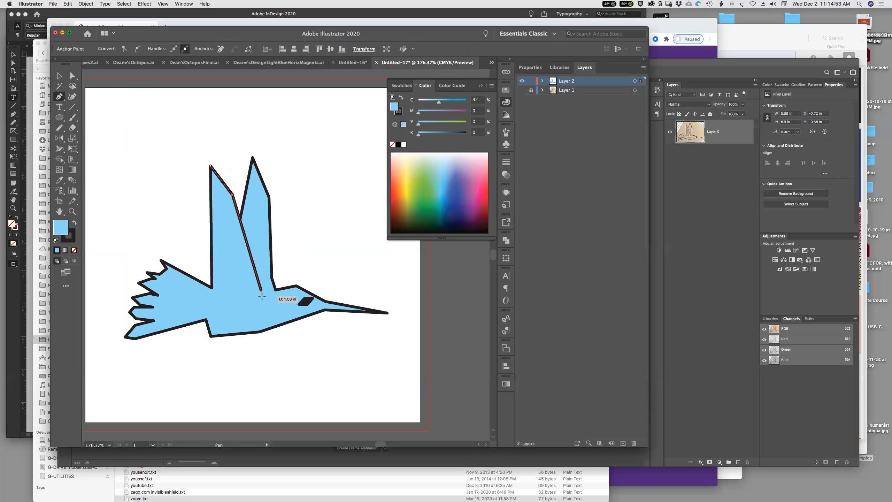
click(262, 297)
click(212, 303)
click(211, 165)
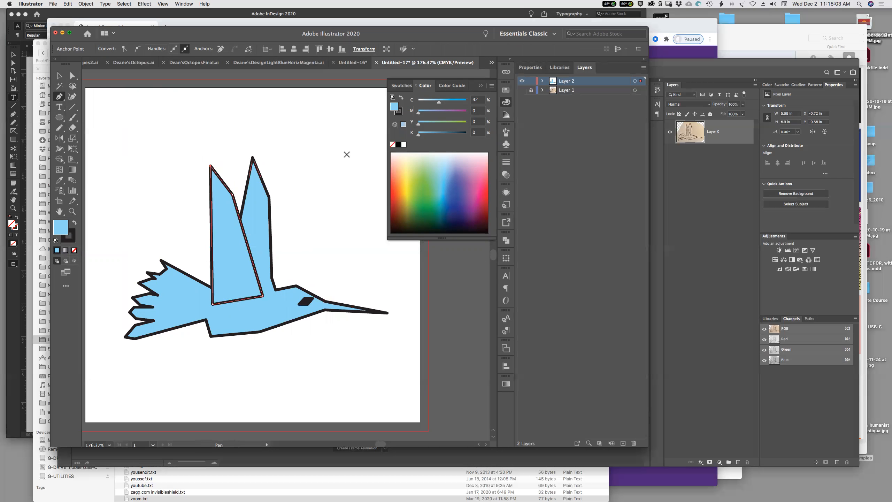
Step: Darken the new wing shape's fill to cyan 64% and black 17%, then deselect it
drag(439, 103, 449, 104)
drag(419, 137, 426, 136)
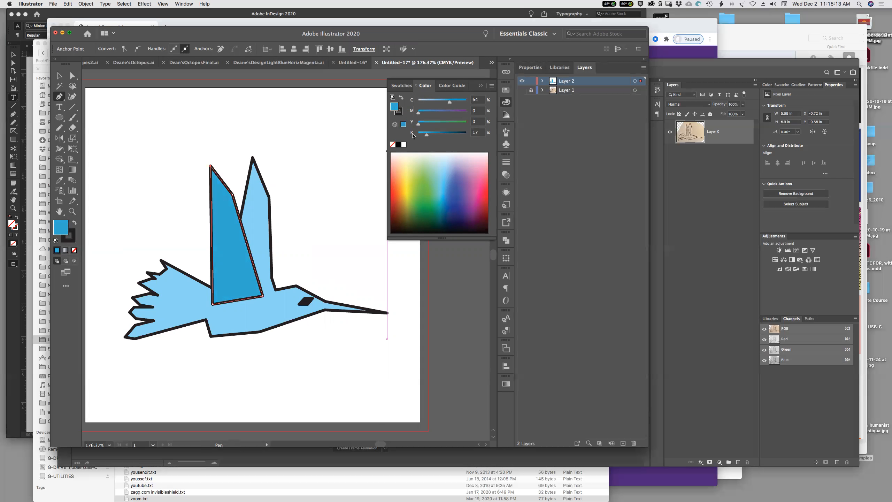
click(59, 75)
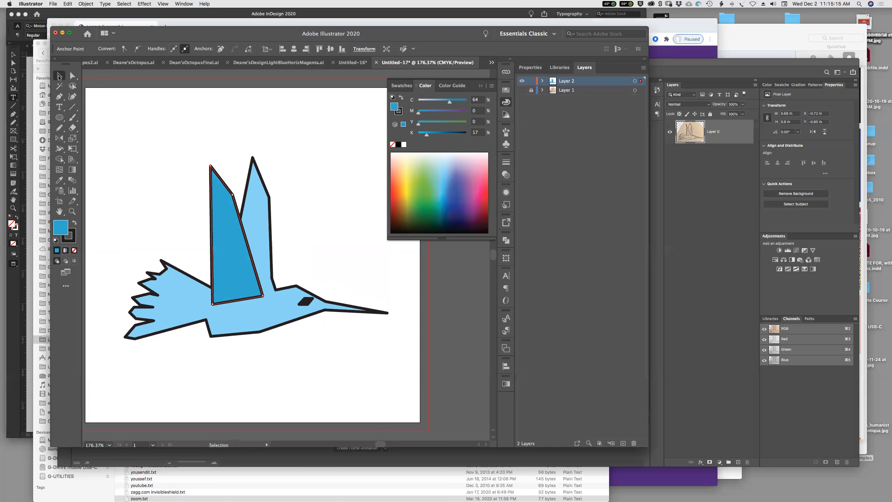
click(135, 119)
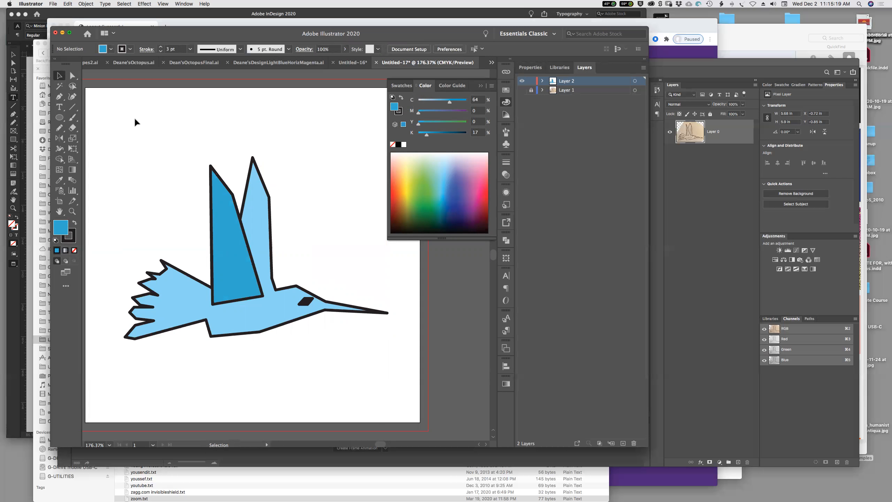
Step: Move the lower inner corner anchor of the dark wing shape slightly down with the Direct Selection tool
click(73, 75)
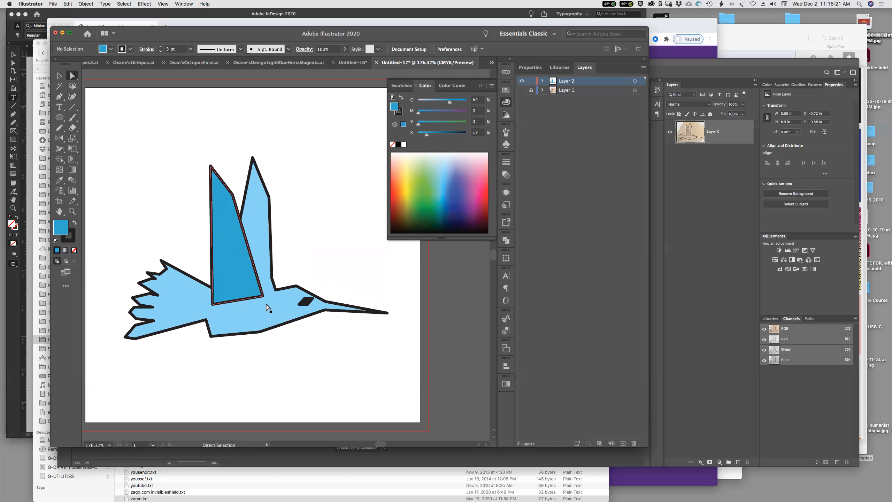
drag(262, 298, 264, 302)
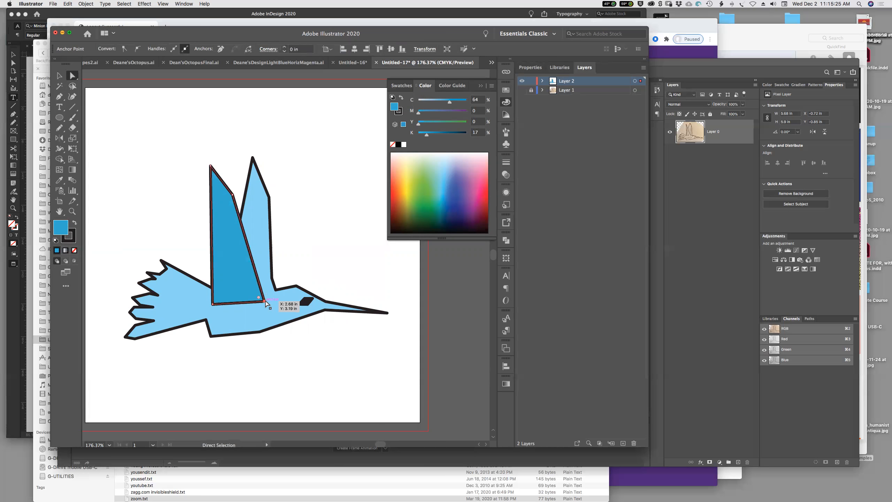
click(311, 265)
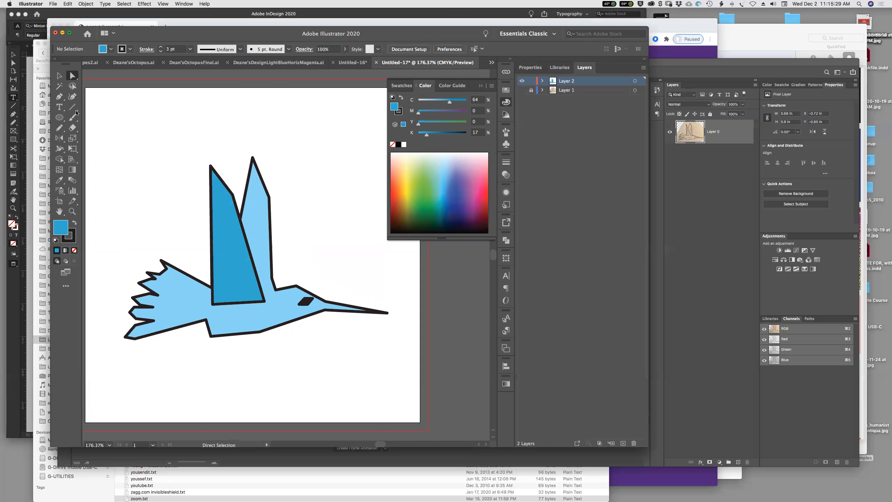
Step: Draw a closed shape over the bird's beak with the Pen tool, running from the beak's base to its tip
click(59, 97)
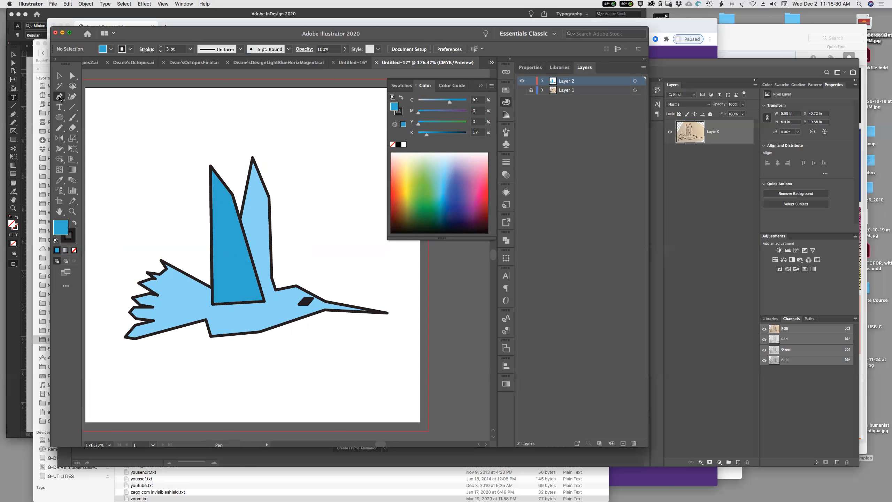
drag(325, 303, 325, 309)
click(325, 310)
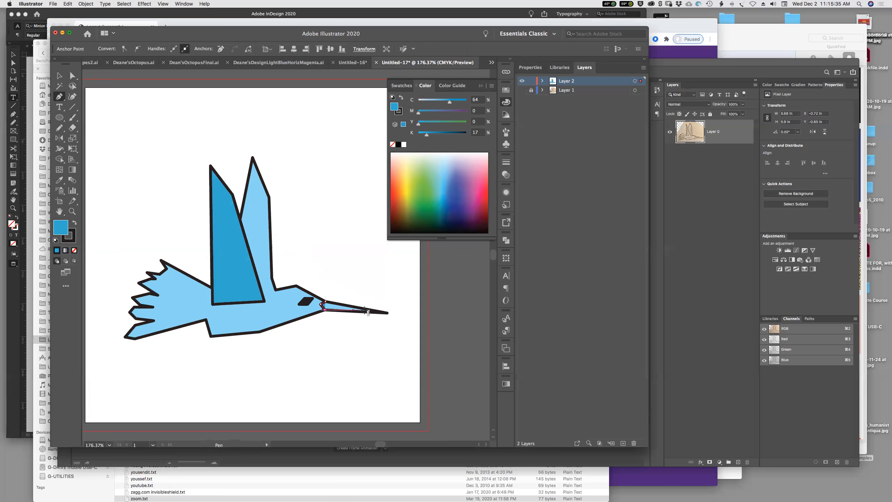
click(388, 312)
click(325, 301)
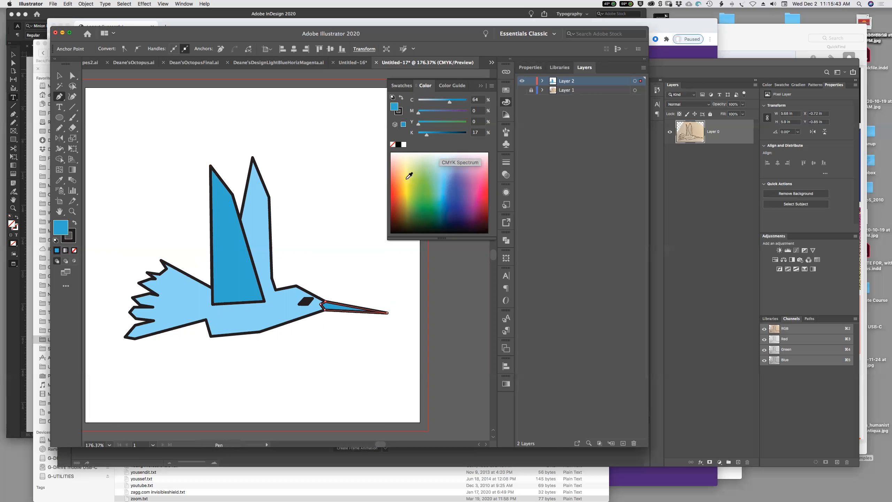
Step: Fill the beak shape with a yellow from the CMYK spectrum (C 1.96, M 5.1, Y 78.43, K 0) and deselect it
click(404, 177)
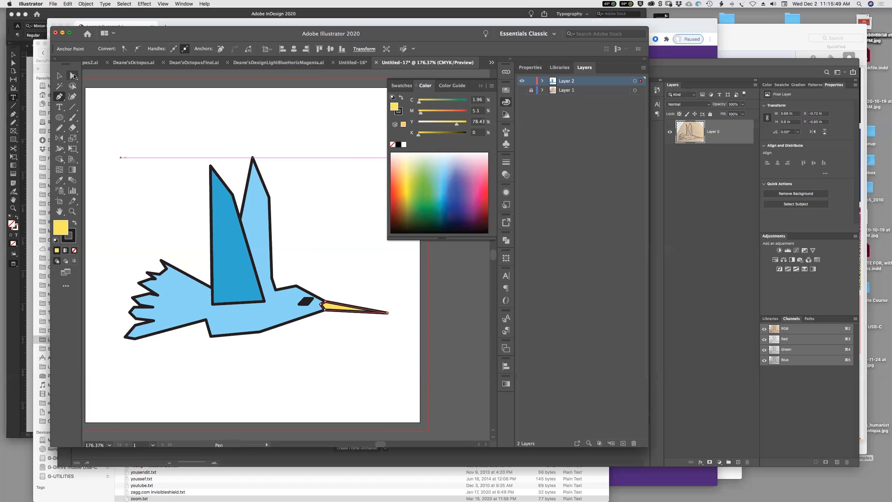
click(73, 76)
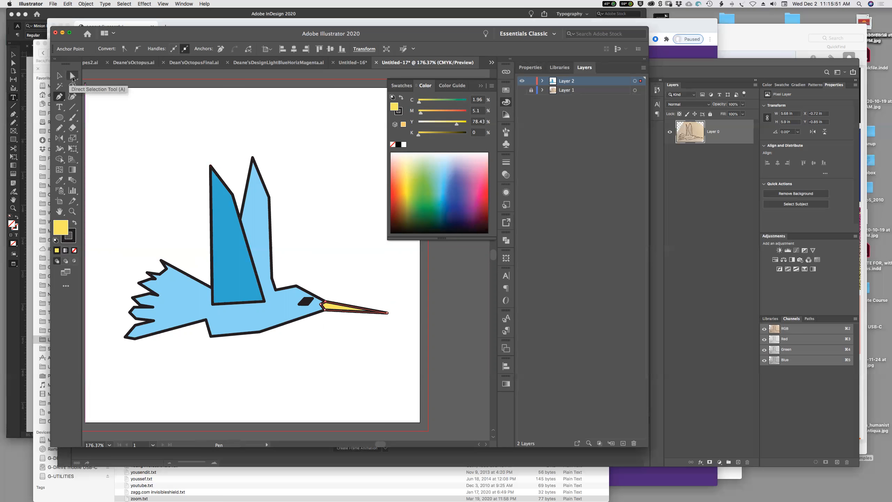
click(100, 104)
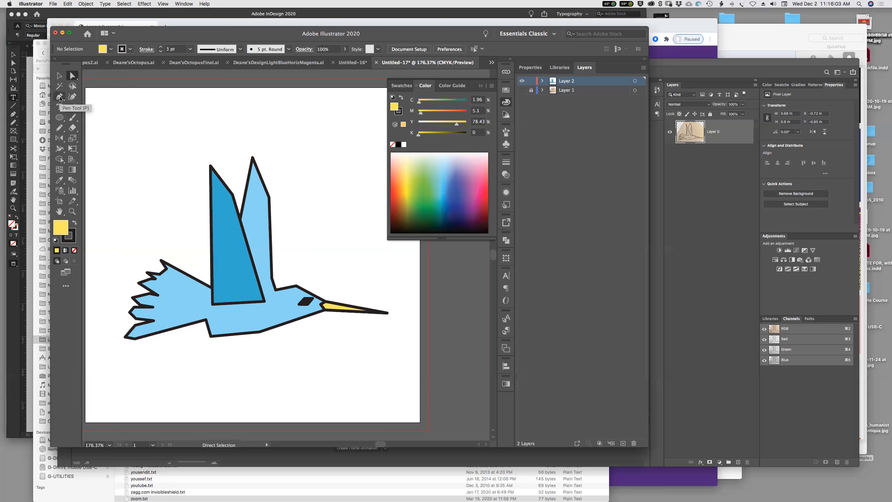
Step: Curve the corners on top of the head, on the belly and on the wing edges of the body outline with the Anchor Point tool
click(60, 98)
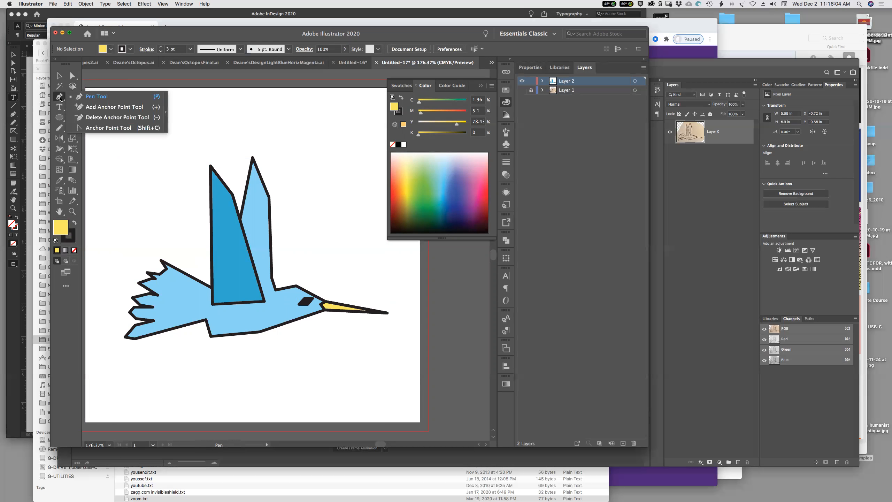
click(93, 129)
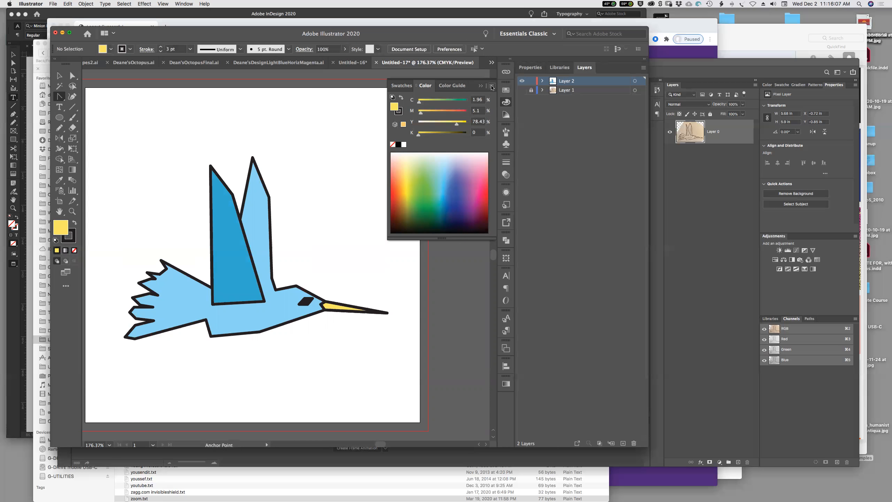
click(481, 86)
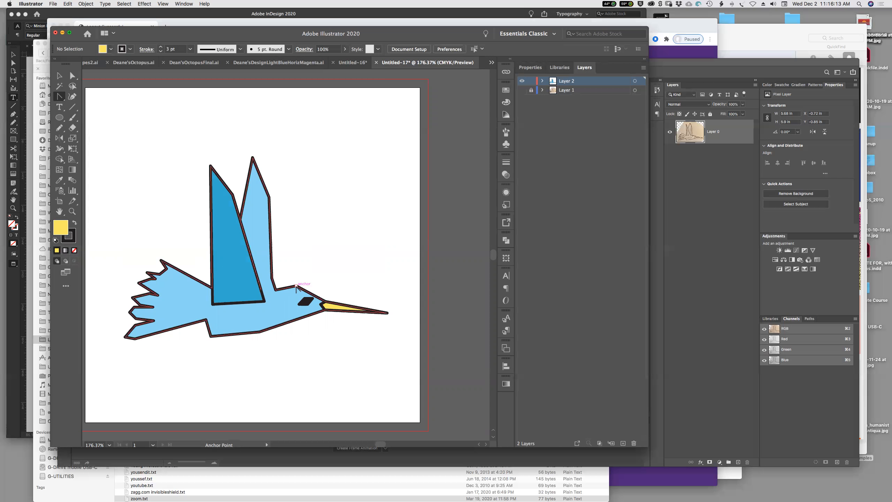
drag(296, 288, 306, 288)
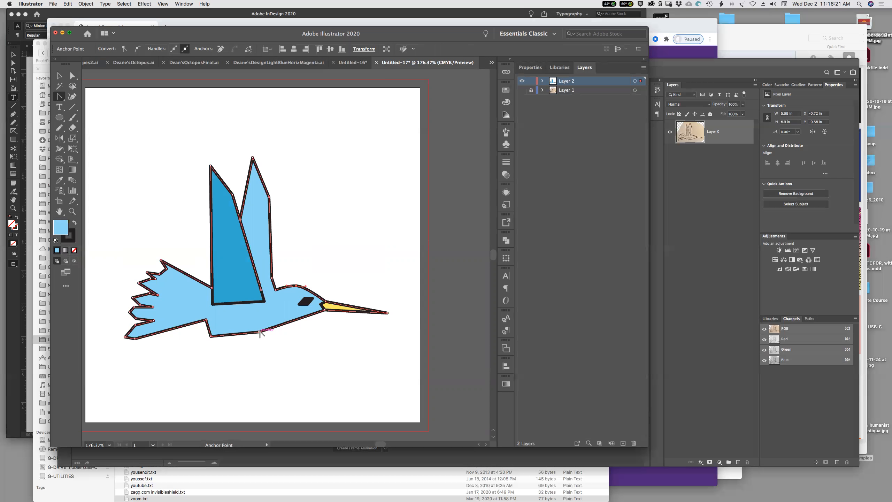
drag(259, 331, 241, 337)
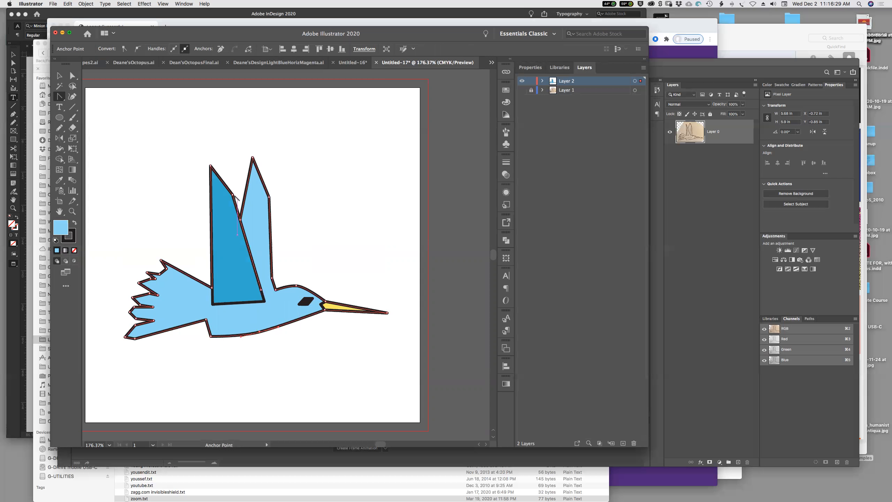
drag(233, 195, 272, 210)
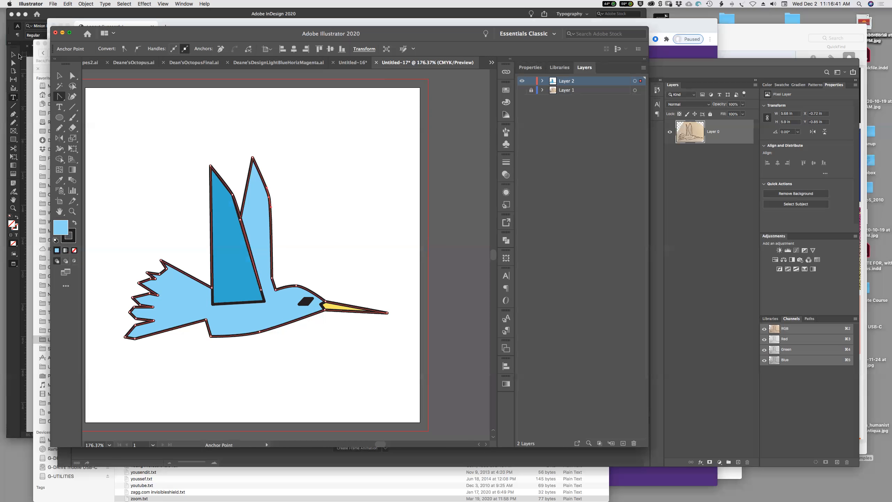
Step: Move the dark blue wing shape left with the Selection tool, away from the body outline's wing beneath it
click(59, 76)
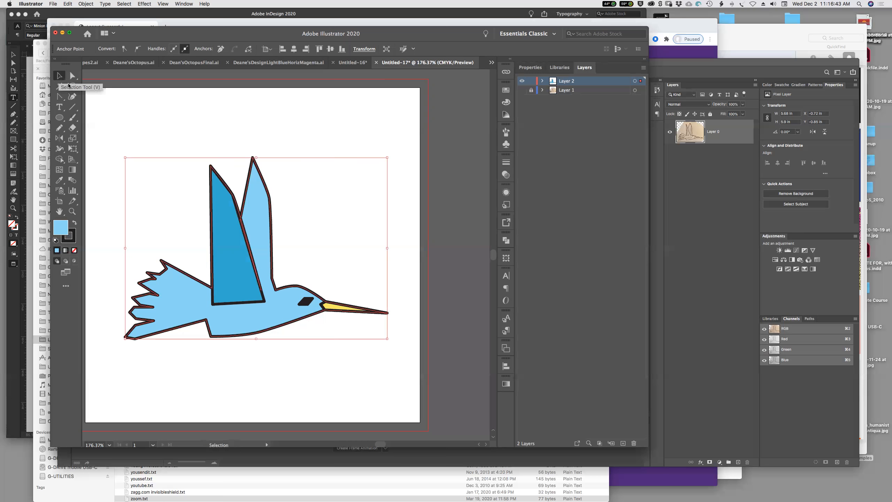
click(164, 117)
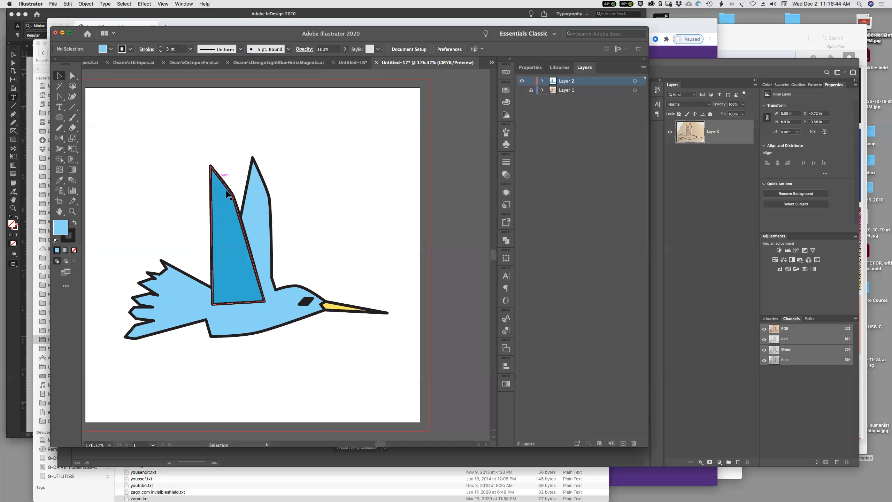
click(236, 232)
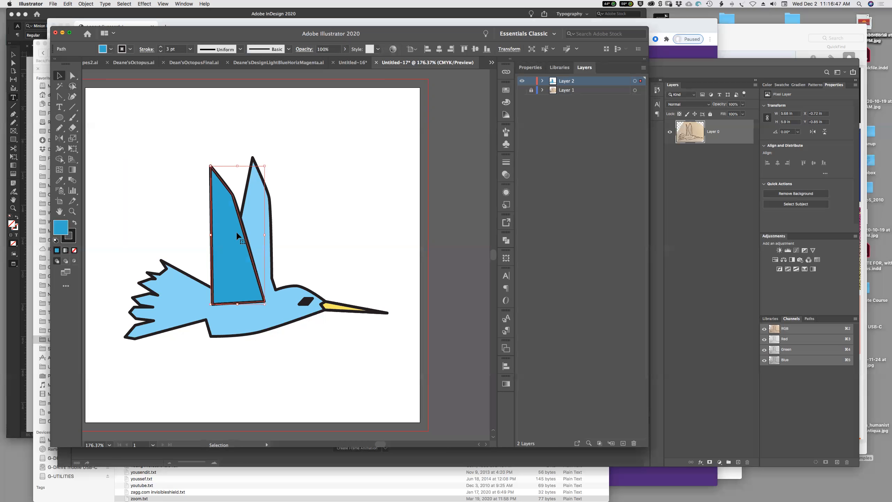
drag(236, 231, 218, 231)
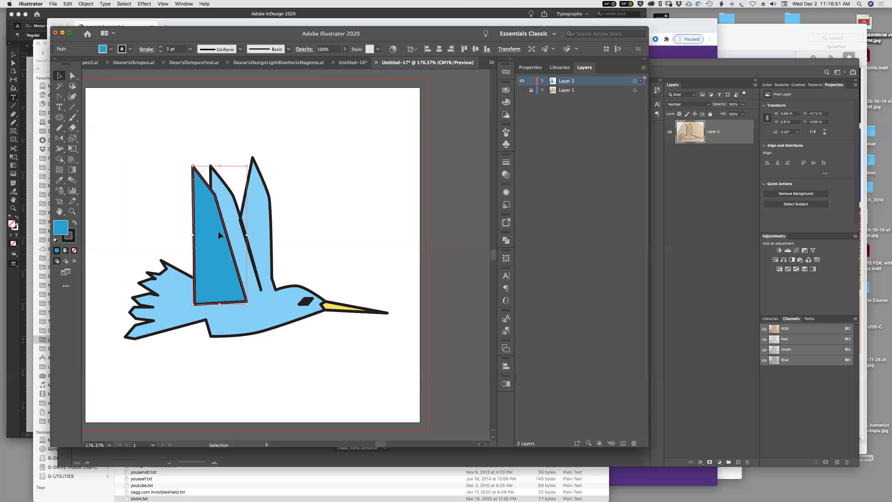
Step: Undo the displacement of the dark blue wing shape so it covers the body outline's wing again
key(a)
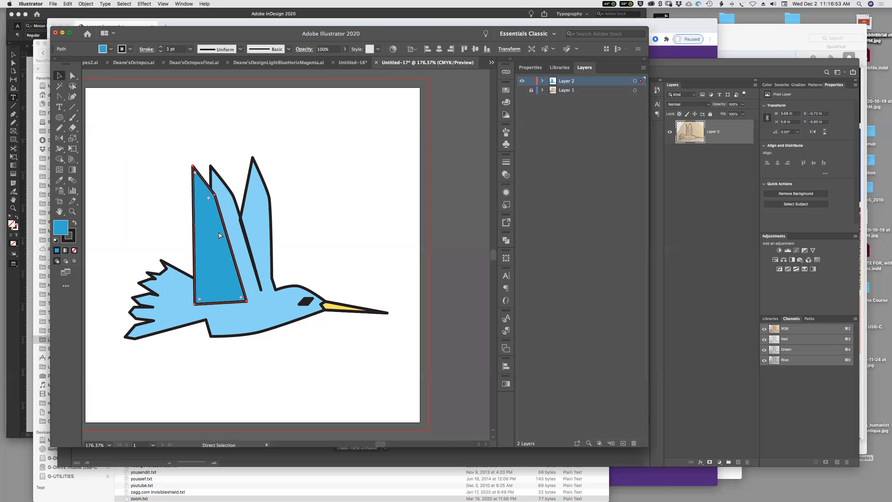
key(super+z)
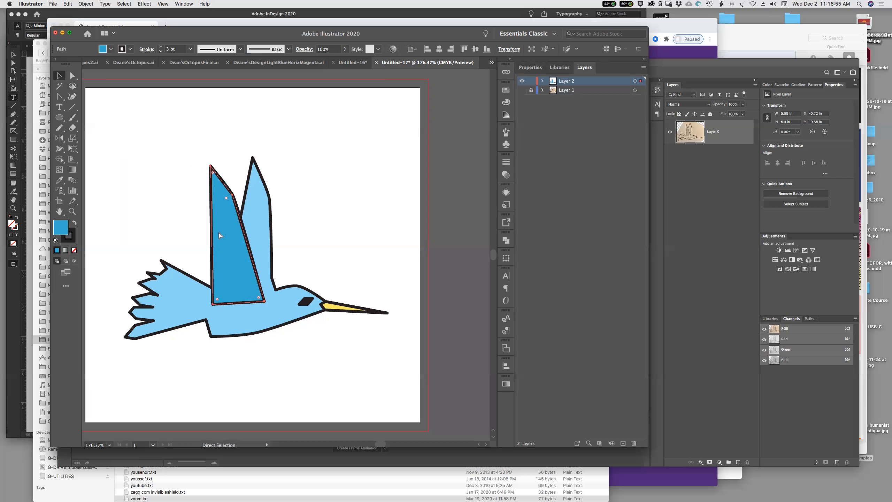
key(super+z)
click(220, 236)
key(v)
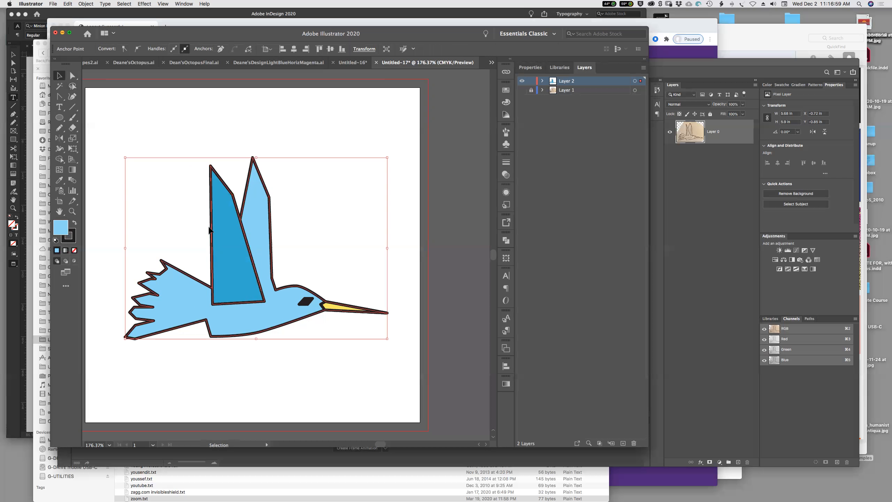
click(194, 201)
Step: Curve the outer-edge corners of the dark blue wing and the light blue wing with the Anchor Point tool, and shift the dark wing's anchor outward
click(225, 217)
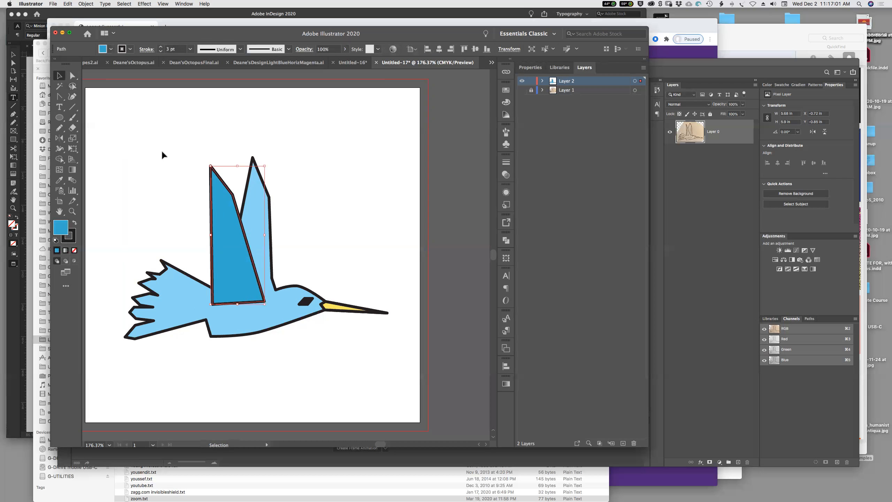
click(60, 98)
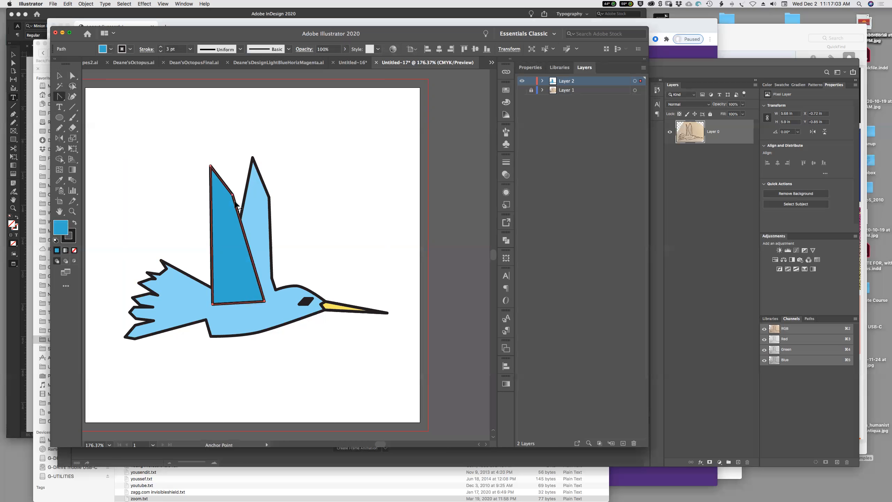
drag(233, 196, 239, 206)
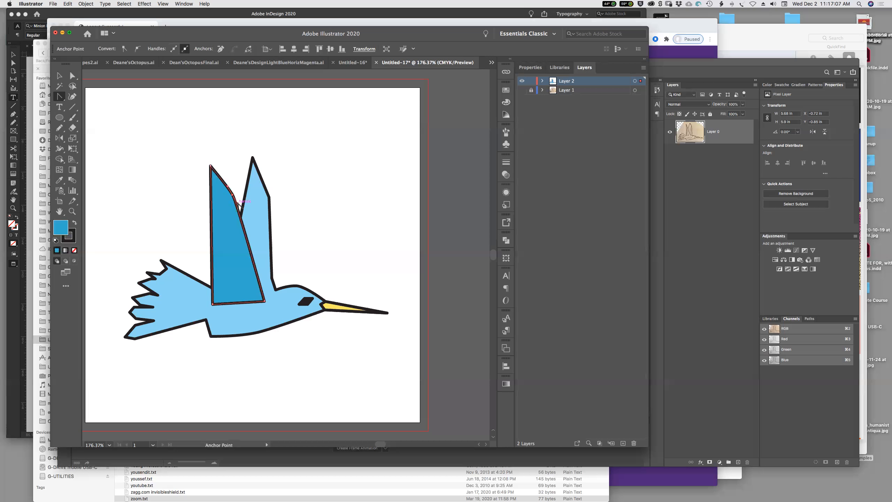
drag(269, 197, 273, 215)
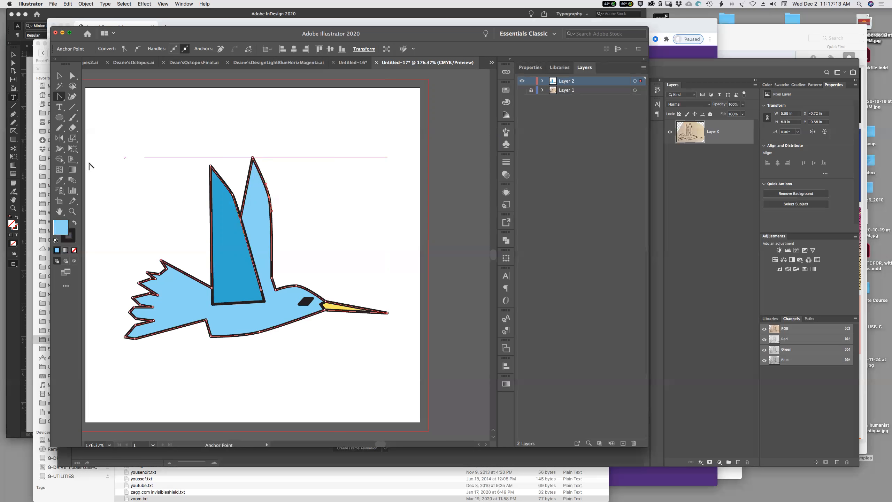
click(72, 75)
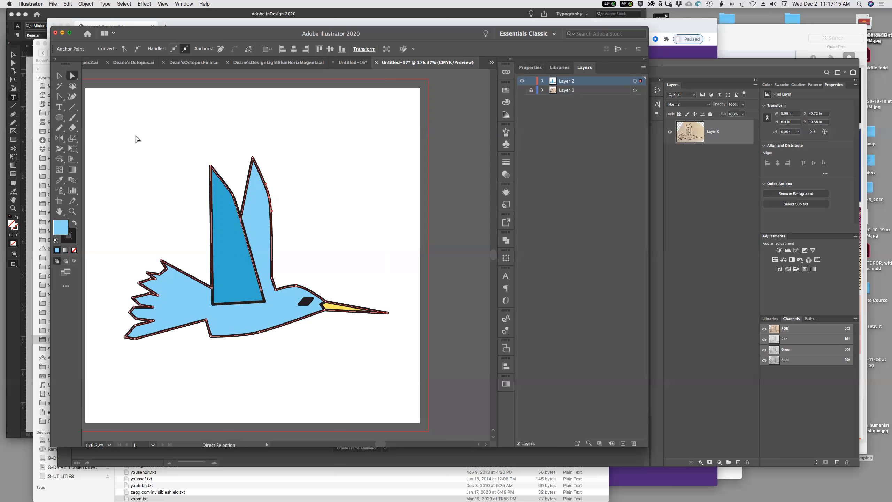
click(137, 139)
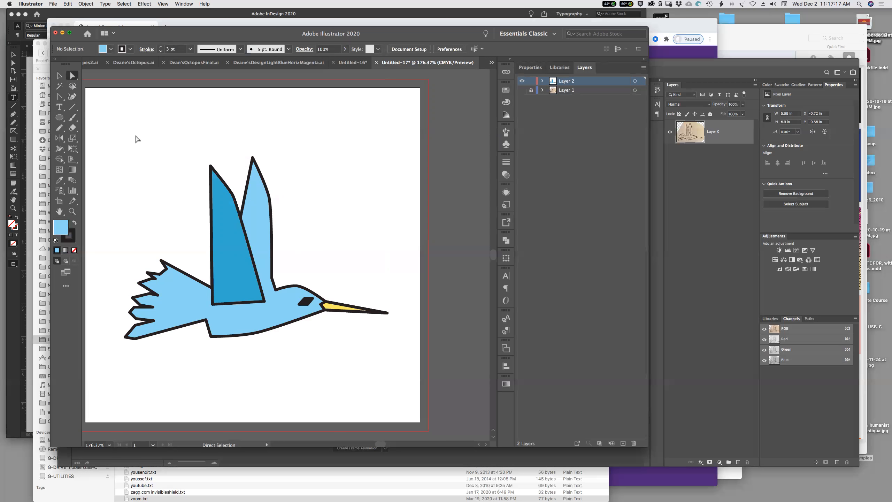
mouse_move(232, 199)
mouse_down()
mouse_move(236, 205)
mouse_move(232, 192)
mouse_move(239, 204)
mouse_up()
click(312, 226)
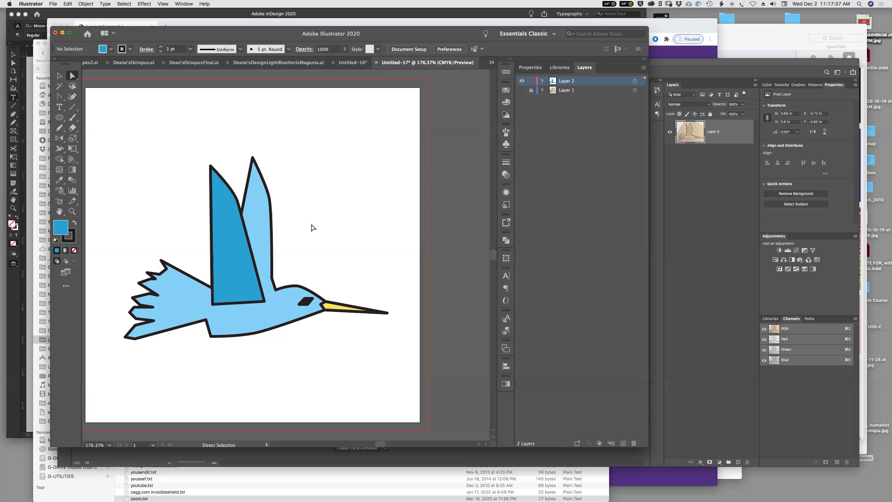
Step: Set the stroke of the bird's black eye shape to None and deselect it
click(307, 303)
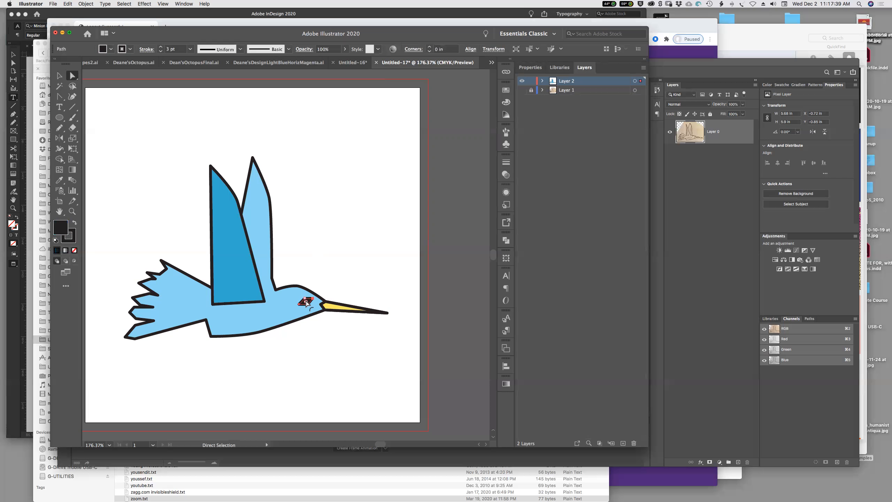
click(505, 90)
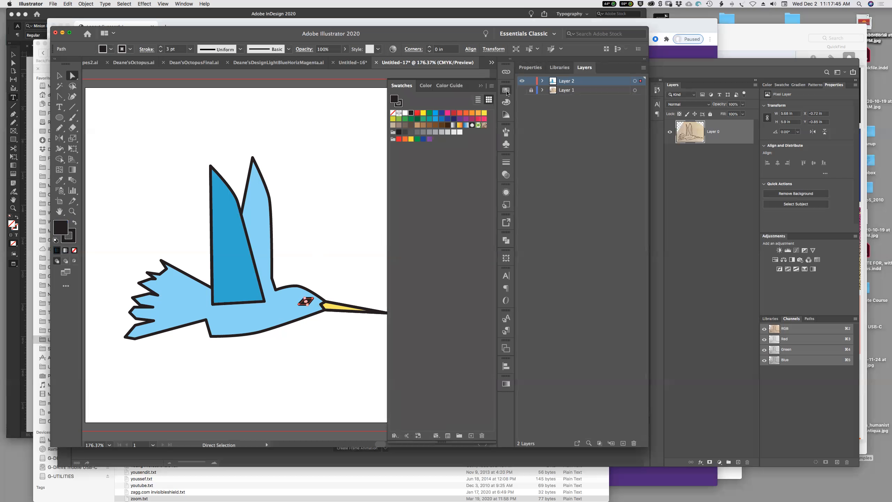
click(399, 102)
click(392, 113)
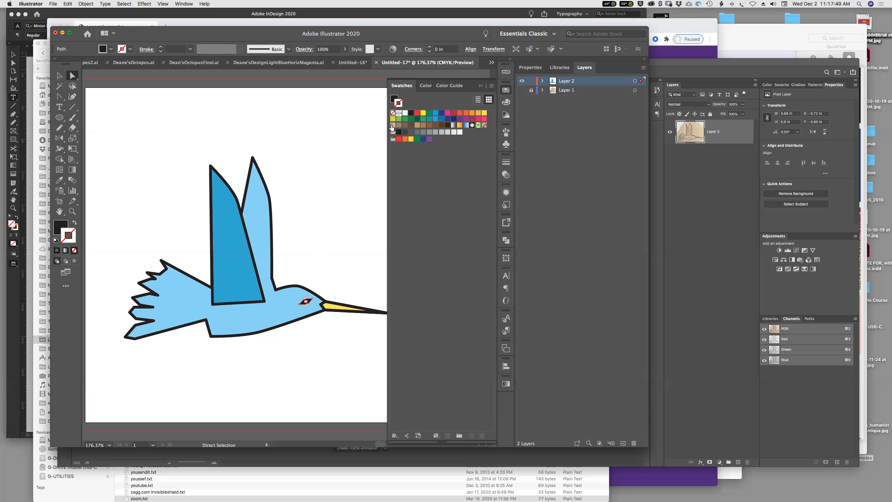
click(333, 196)
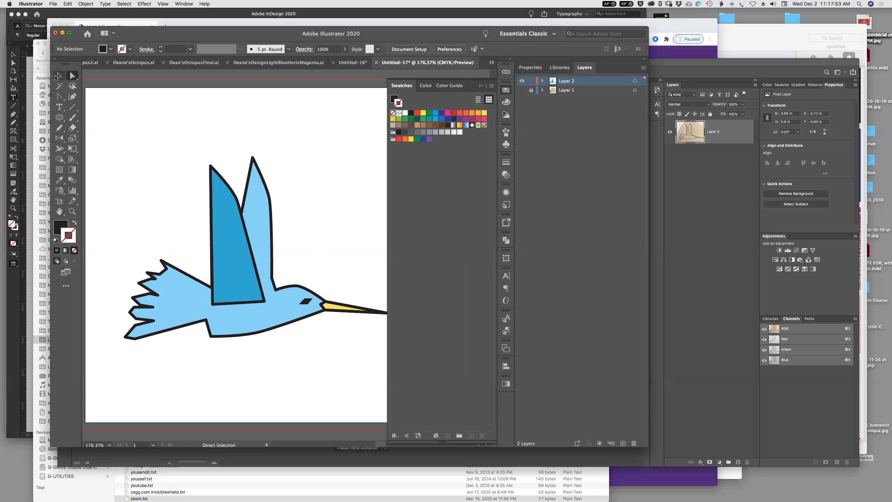
Step: Rotate the eye shape slightly clockwise with the Selection tool so it sits level on the head, and deselect it
click(60, 76)
click(306, 303)
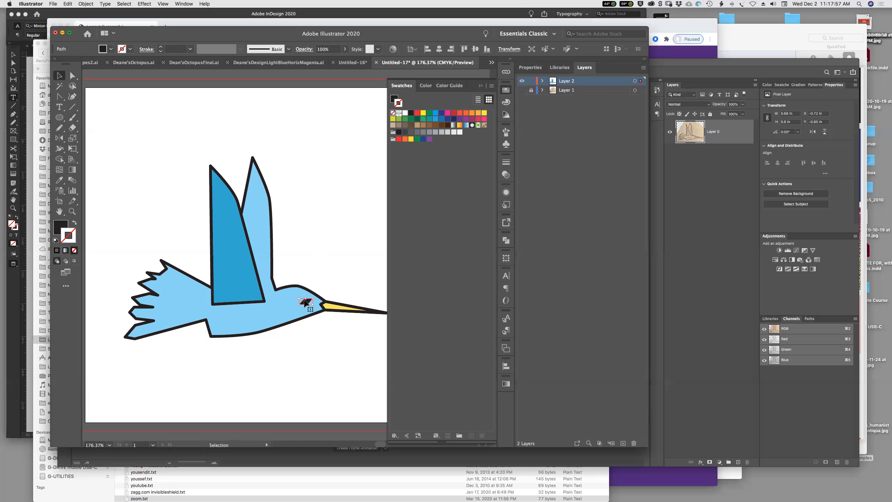
drag(316, 305, 315, 309)
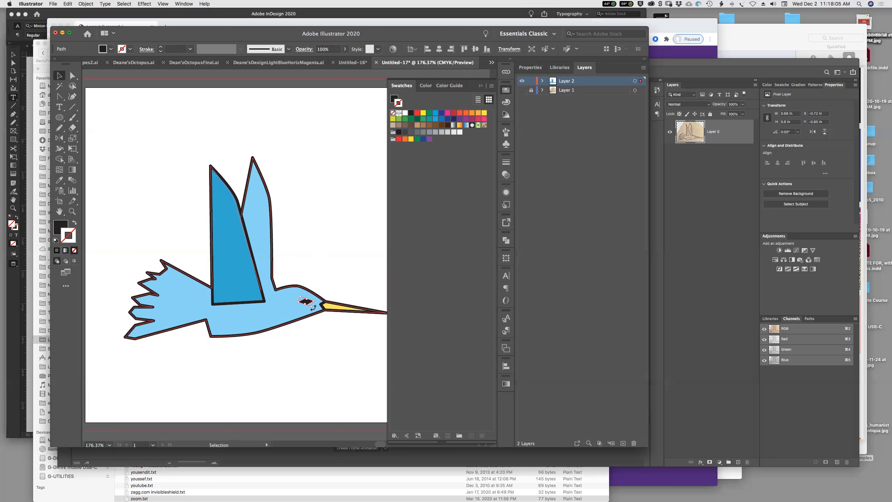
drag(312, 307, 312, 309)
click(324, 274)
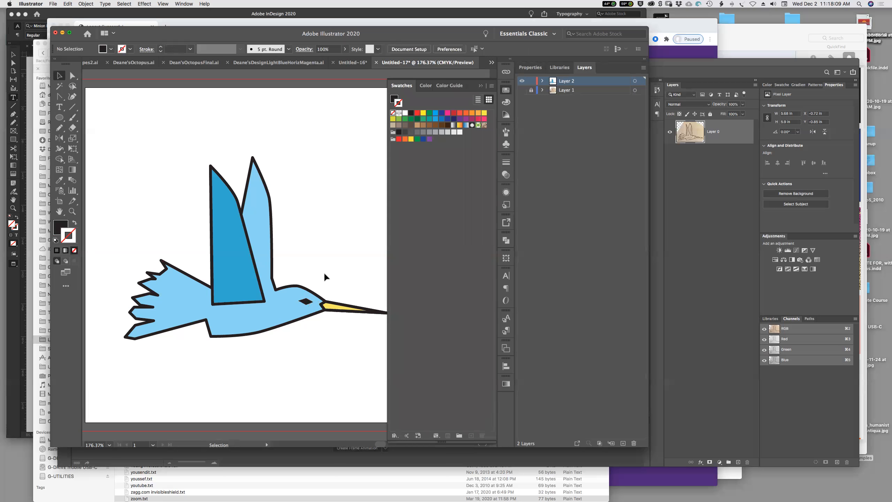
Step: In Outline view, move the body outline's anchor where the tail meets the wing onto the dark blue wing's edge
scroll(324, 272, right, 4)
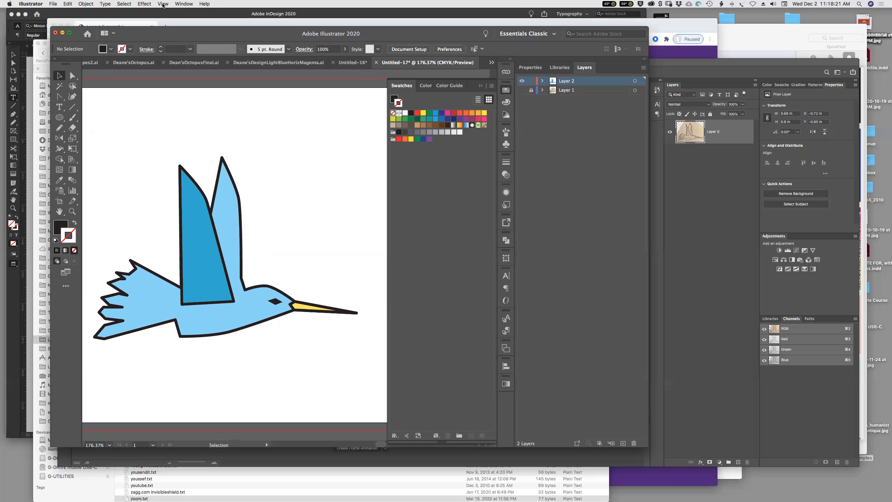
click(163, 4)
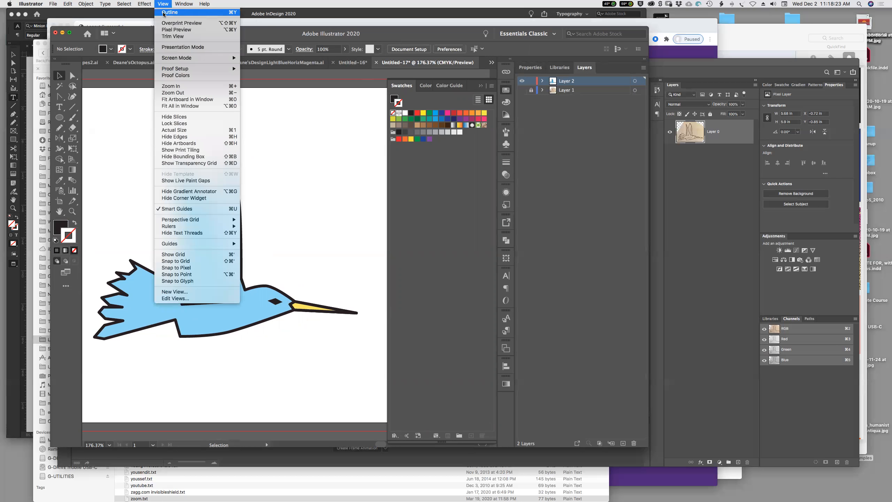
click(170, 12)
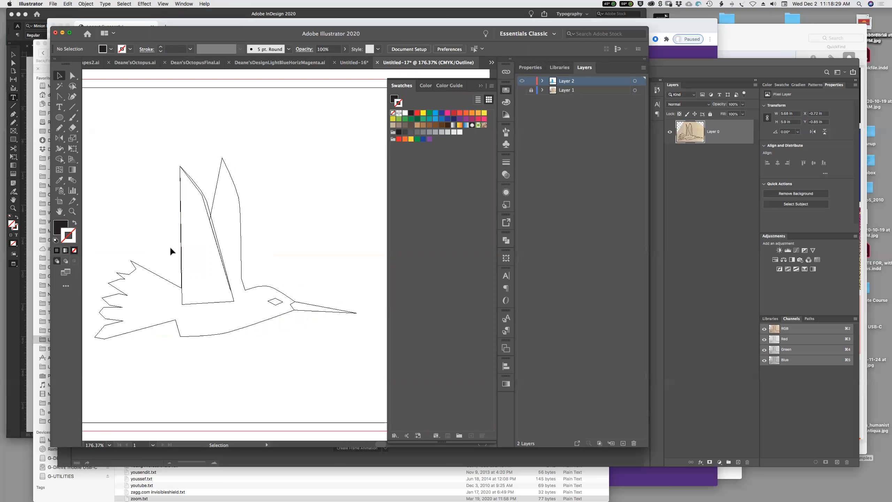
key(z)
drag(163, 258, 212, 316)
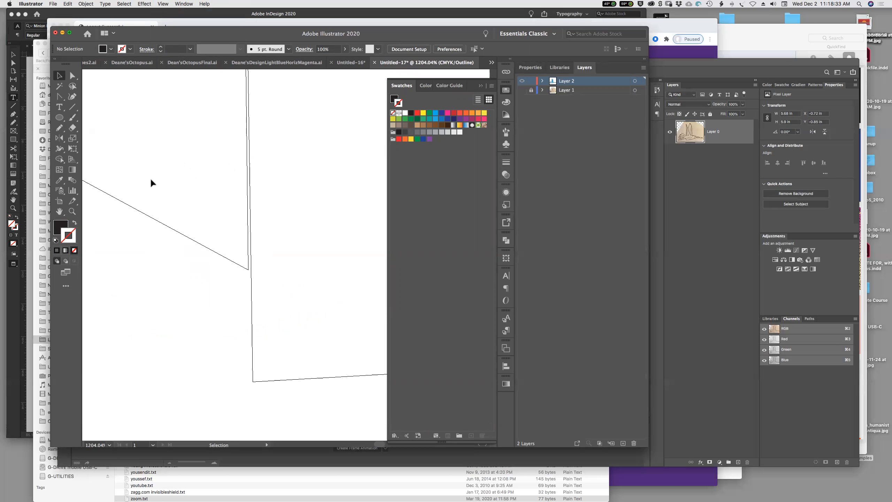
key(a)
drag(249, 269, 252, 272)
click(236, 285)
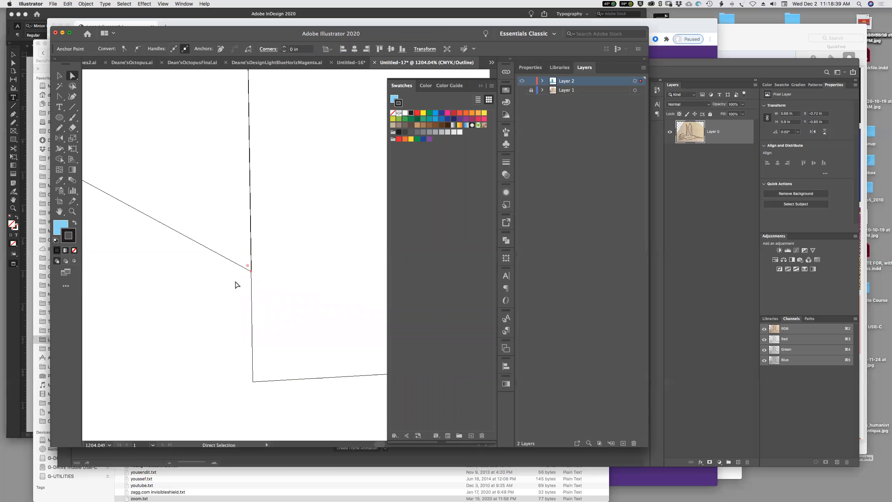
Step: Fit the artboard in the window, return the artwork to Preview view and deselect the body outline
key(super+0)
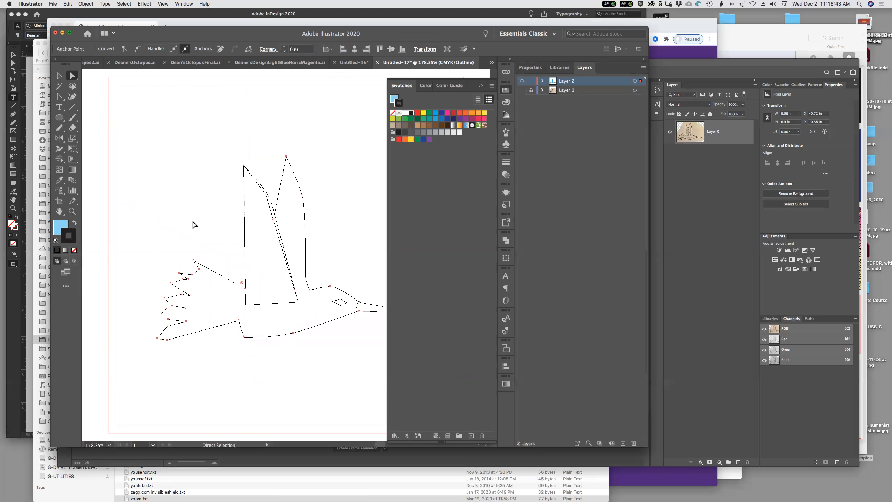
click(163, 3)
click(170, 12)
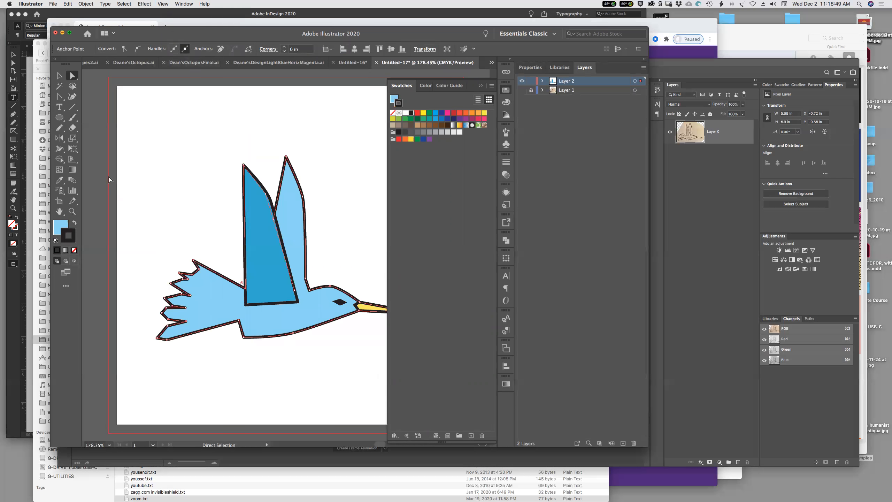
click(99, 178)
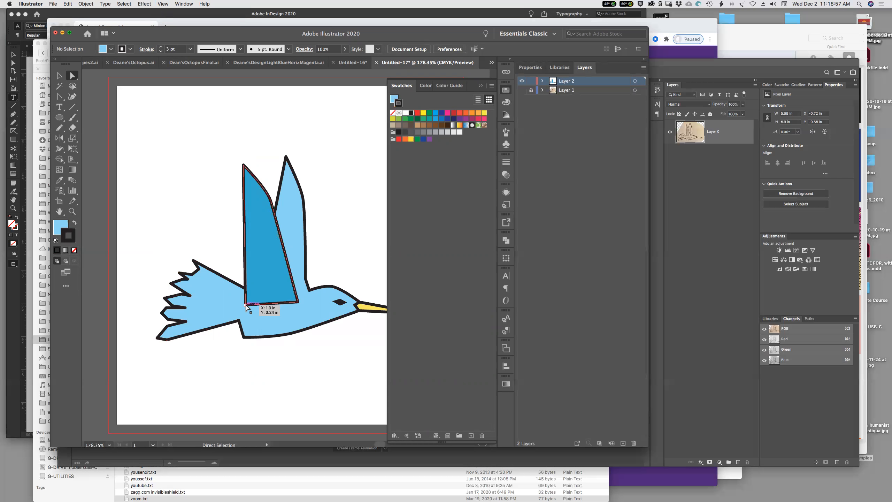
Step: Convert the dark wing's lower rear anchor and the body anchor where tail meets wing to corner points with the Anchor Point tool, and deselect
key(shift+c)
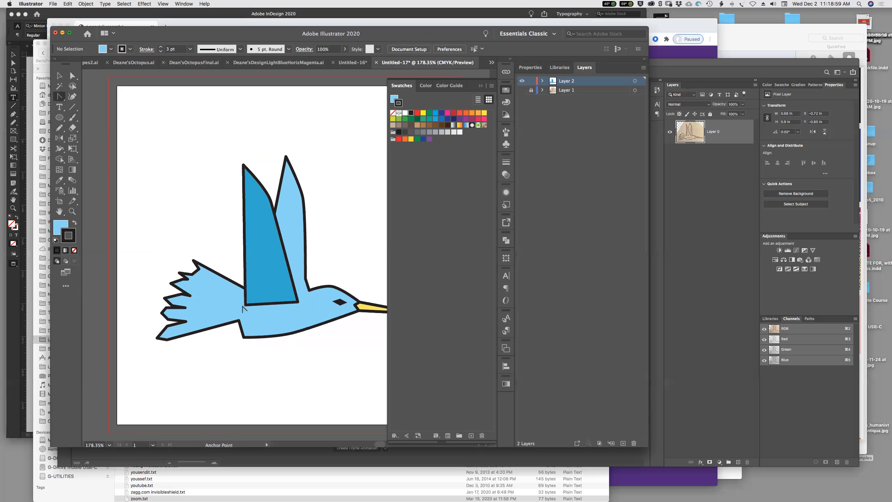
click(245, 306)
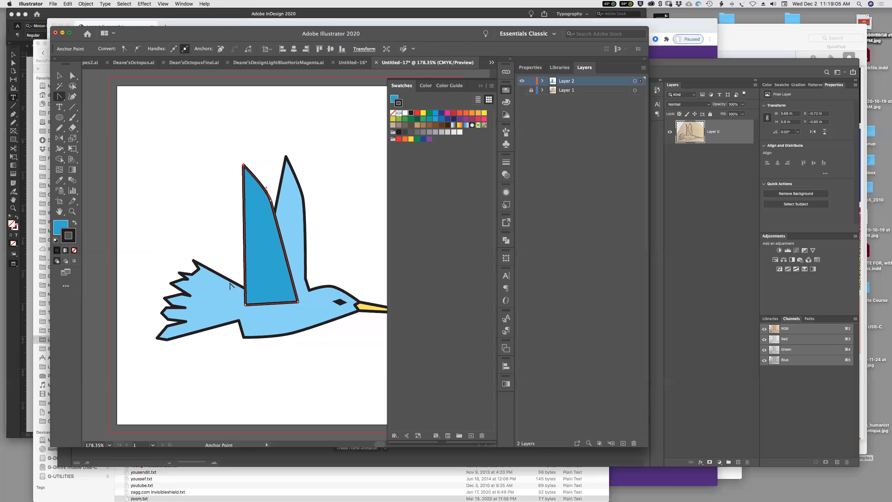
key(a)
click(236, 287)
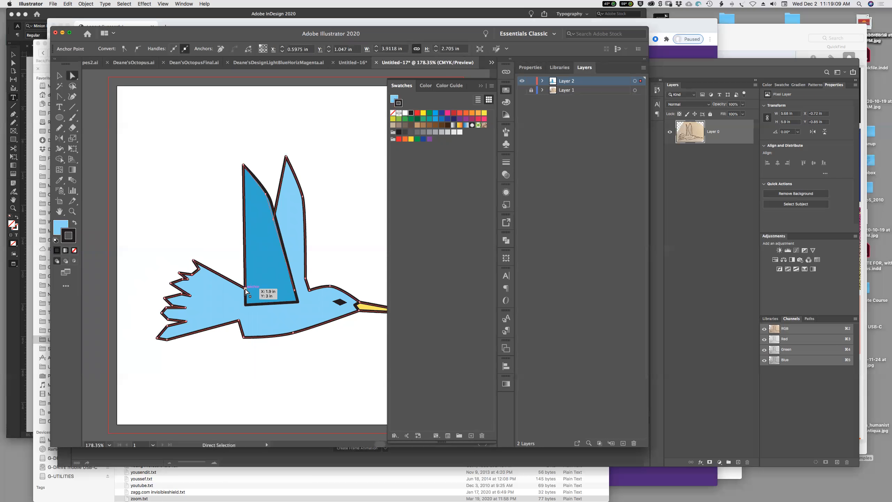
key(shift+c)
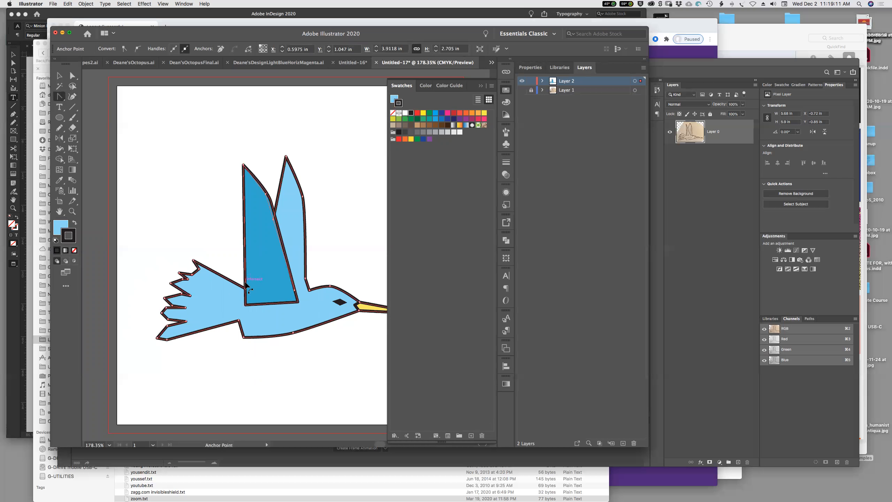
click(245, 289)
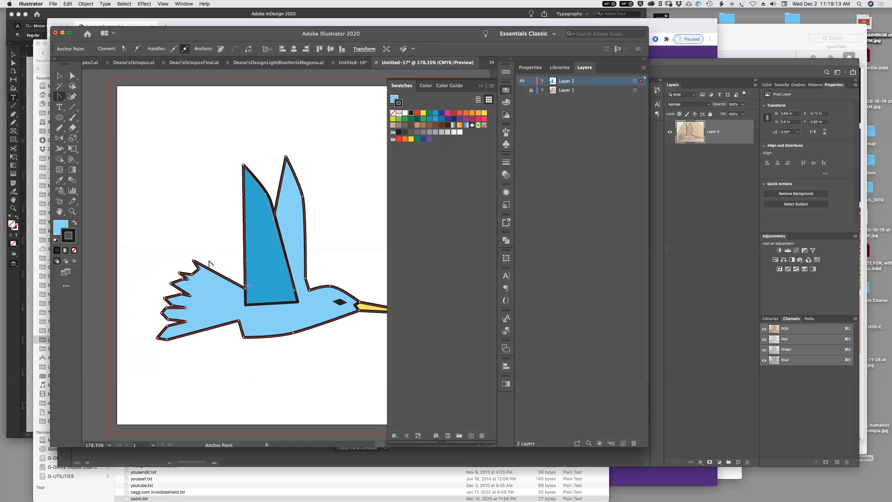
click(73, 75)
click(157, 118)
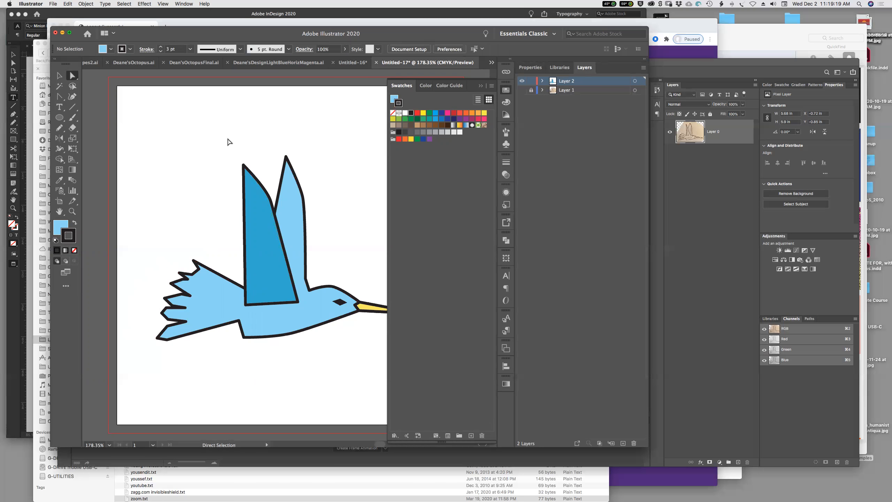
Step: Save the document to the Desktop as bird.ai in Adobe Illustrator format, accepting the save options
scroll(229, 142, right, 5)
scroll(229, 142, right, 5)
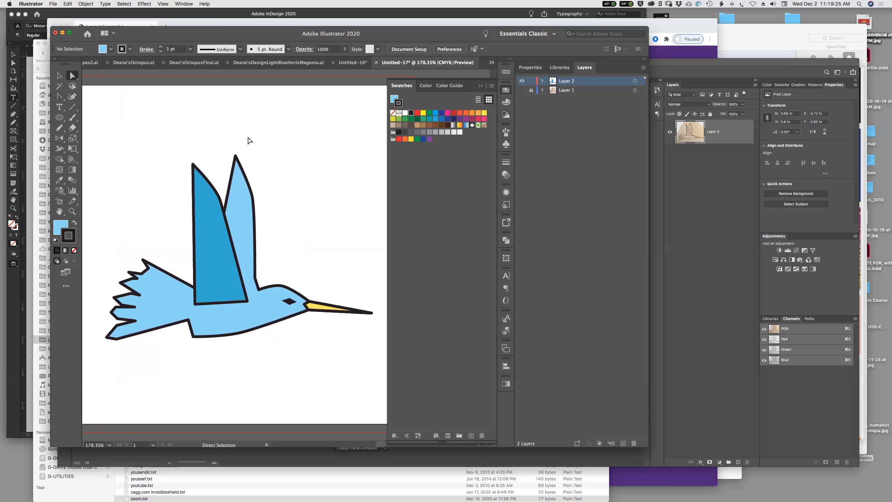
click(52, 4)
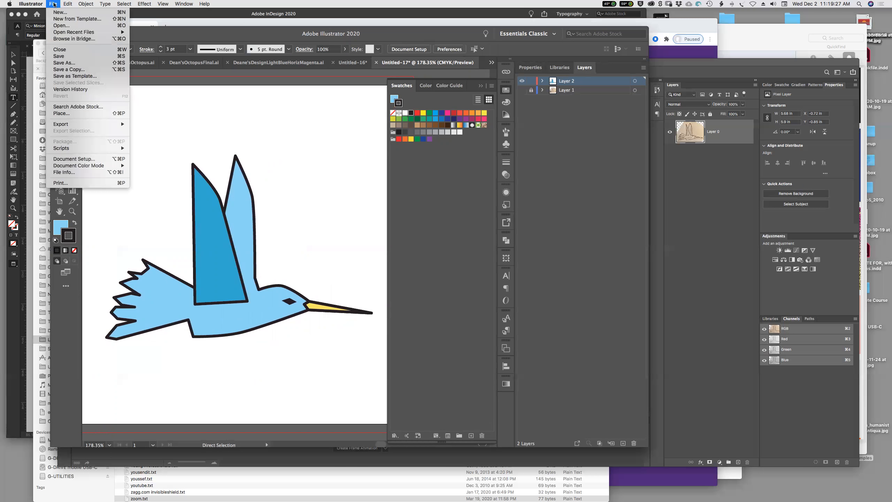
click(63, 64)
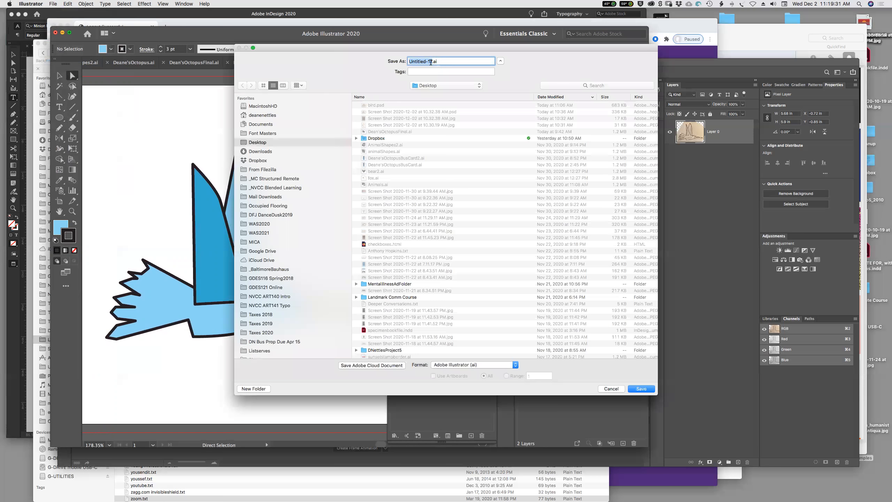
text(bird)
click(639, 389)
click(579, 370)
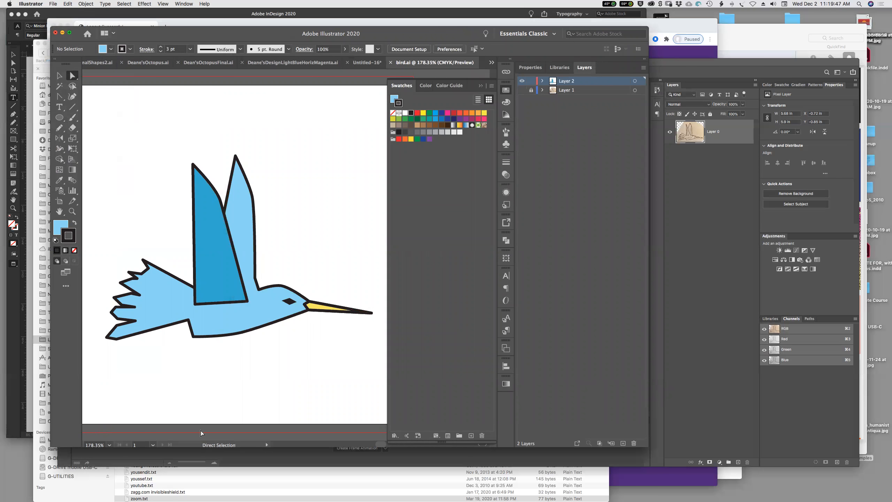
Step: Switch to InDesign and start a new print document from the 21p0 by 12p0 US Business Card preset
mouse_move(202, 499)
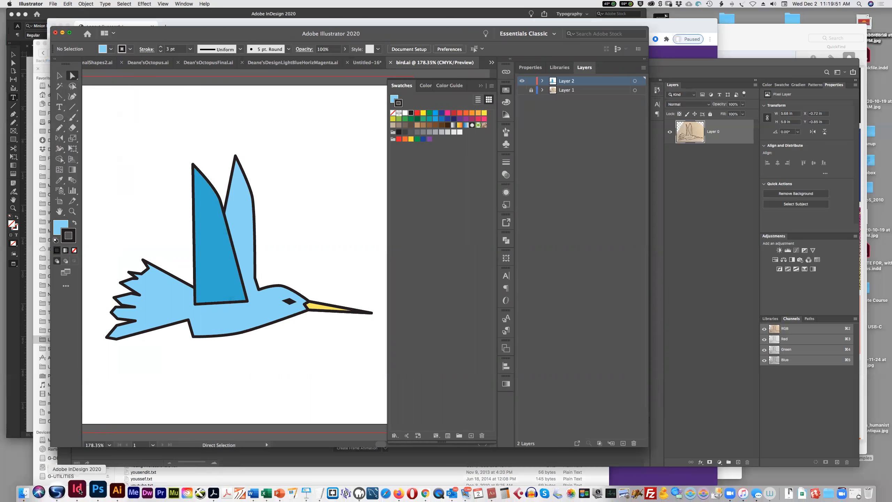
click(79, 491)
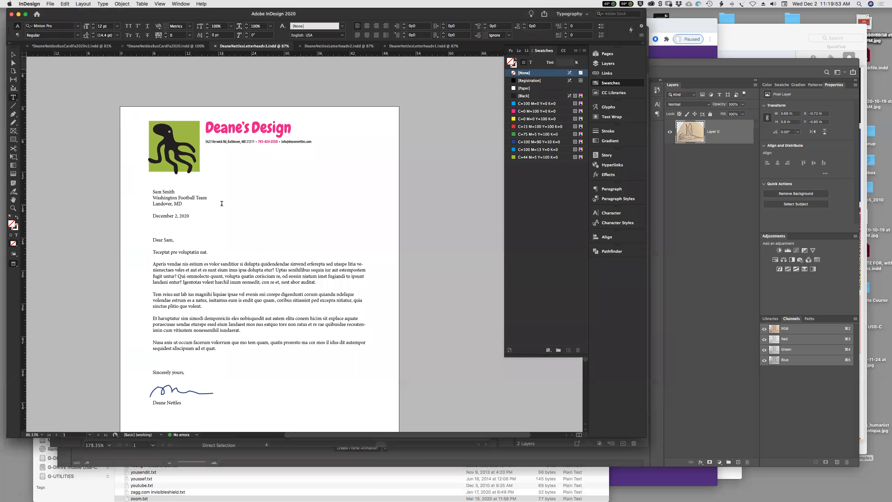
click(49, 4)
mouse_move(56, 12)
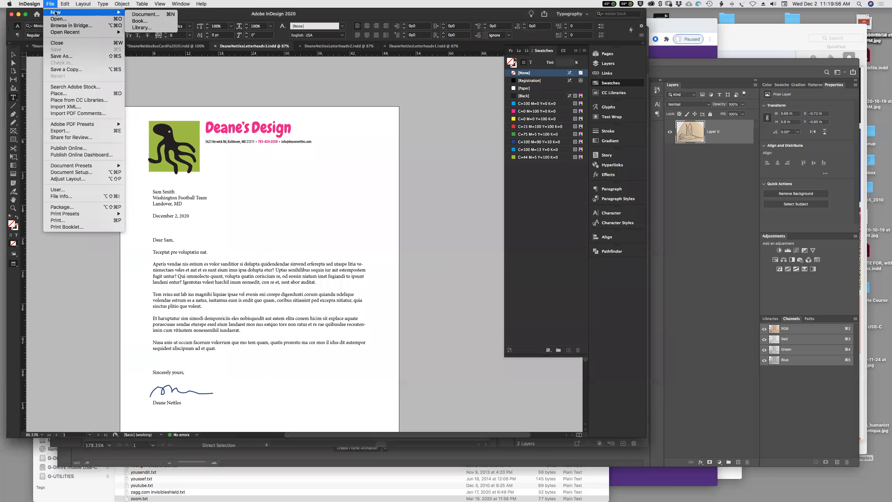
click(169, 14)
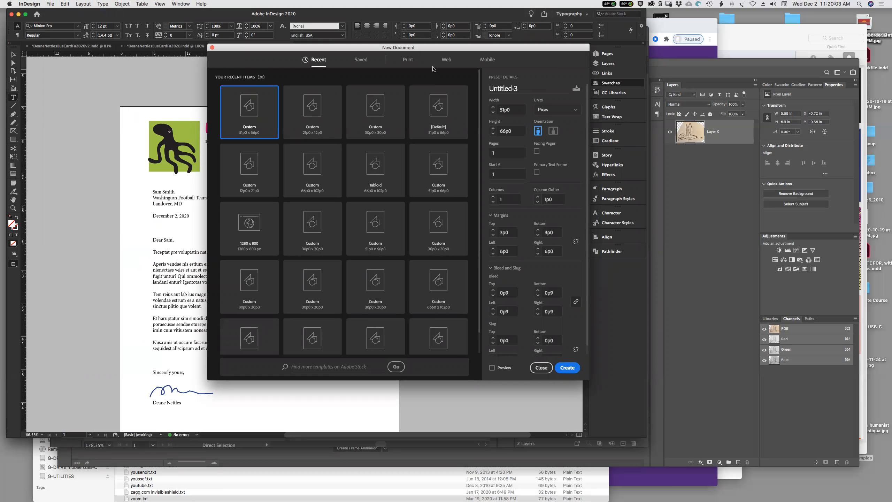
click(406, 60)
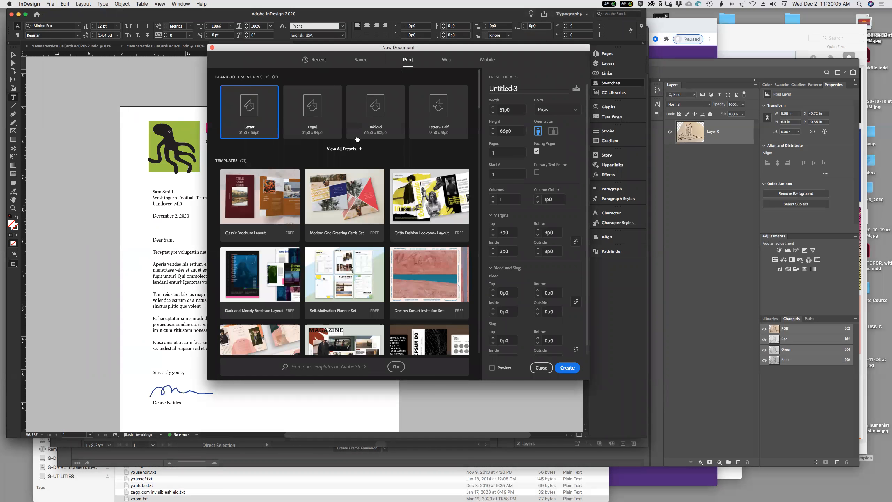
click(345, 149)
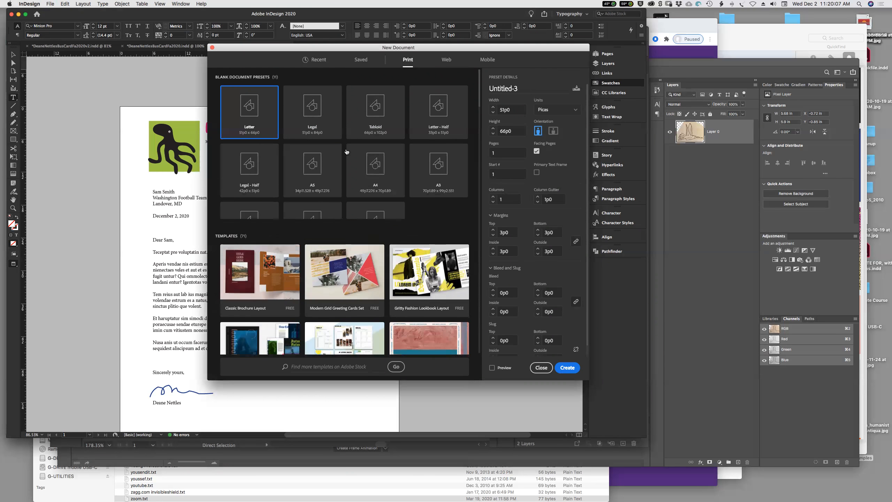
click(315, 226)
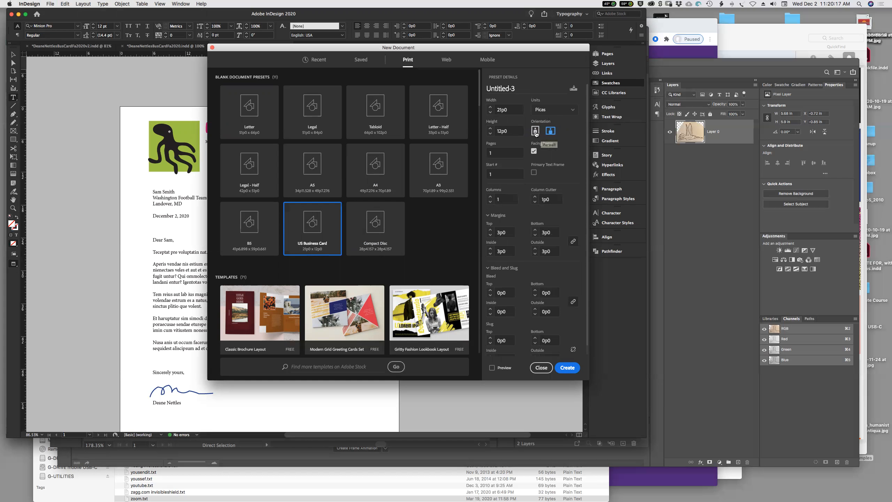
Step: Turn off facing pages, set all margins to 1p0, and create the business card document
click(534, 152)
drag(497, 231, 508, 233)
text(1)
key(Tab)
scroll(491, 283, down, 2)
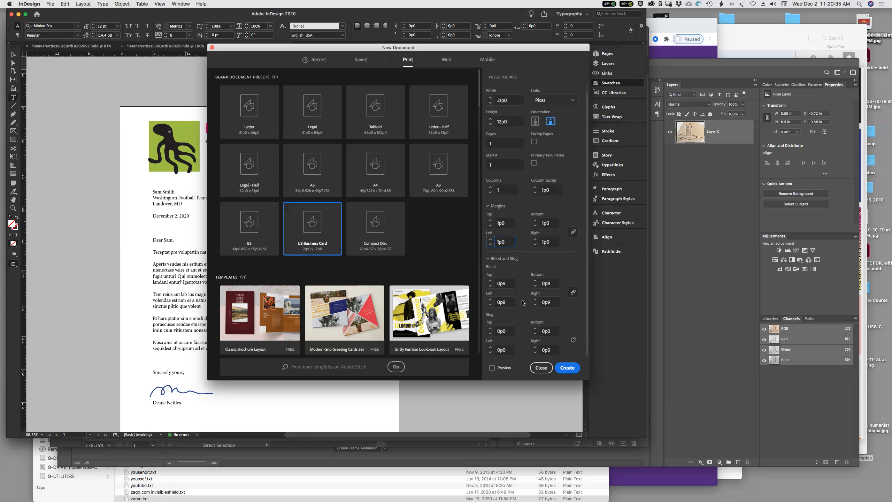
click(567, 368)
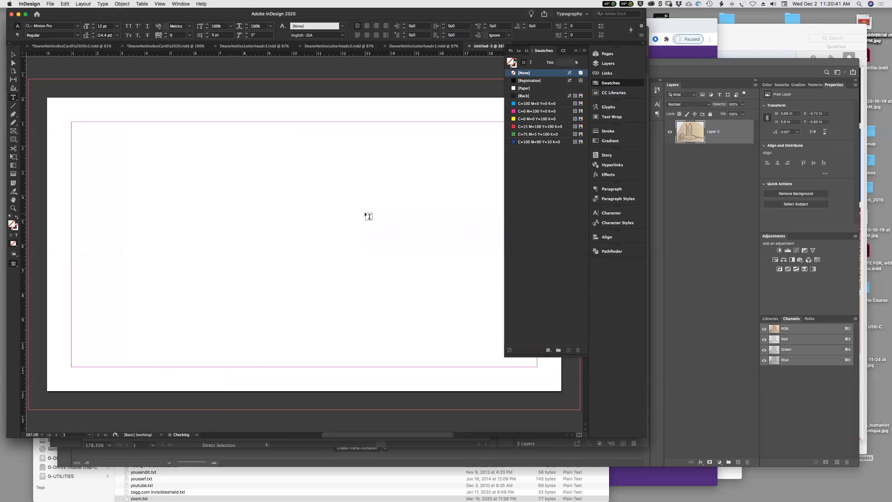
Step: Place bird.ai from the Desktop on the left half of the card in a square frame about 9p0 wide
key(super+1)
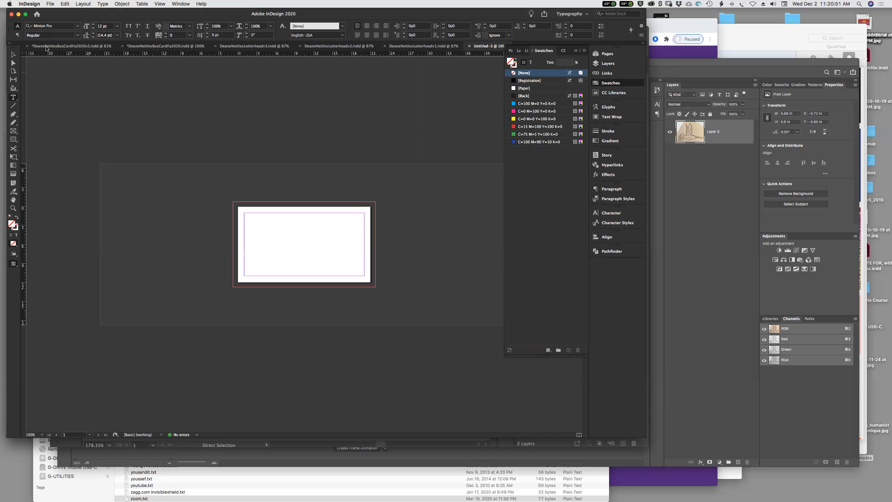
click(51, 4)
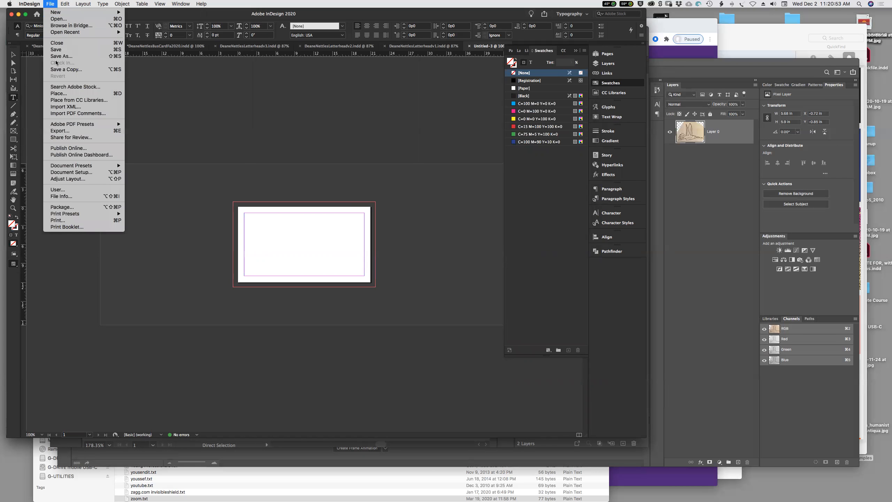
click(58, 94)
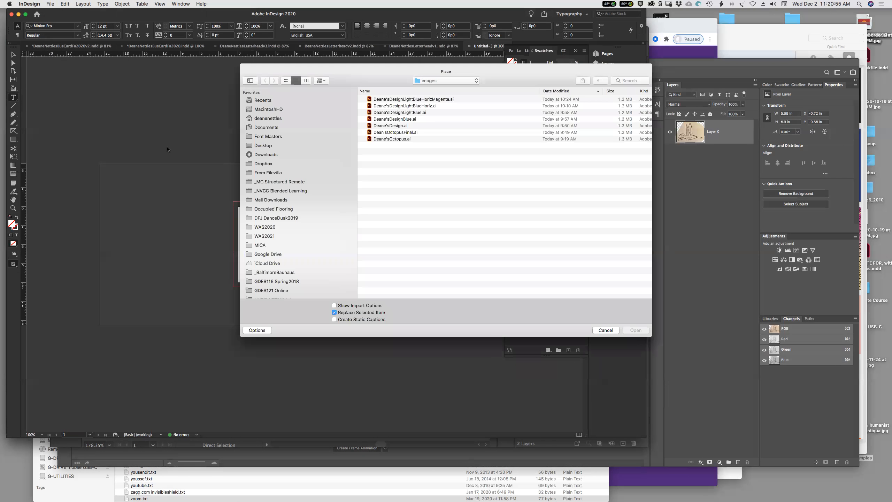
click(258, 145)
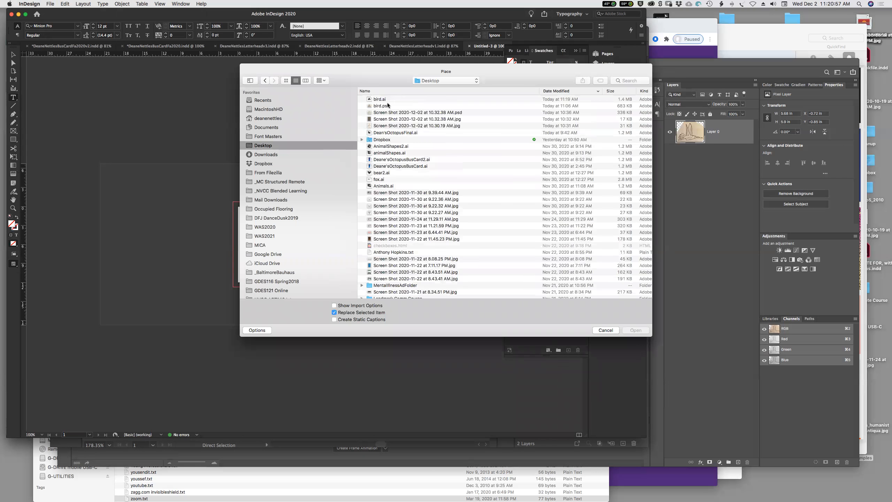
click(379, 100)
click(635, 332)
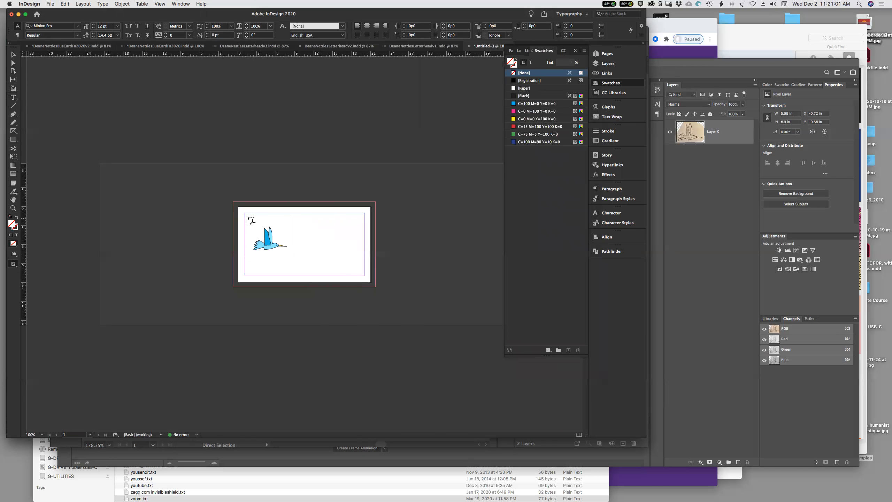
drag(244, 215, 311, 259)
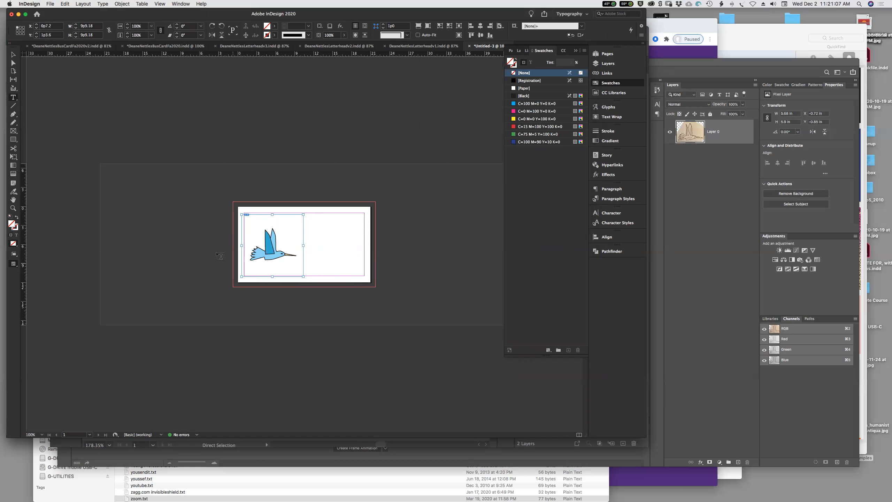
Step: Set the screen mode to Preview and deselect the placed bird
click(13, 263)
click(38, 281)
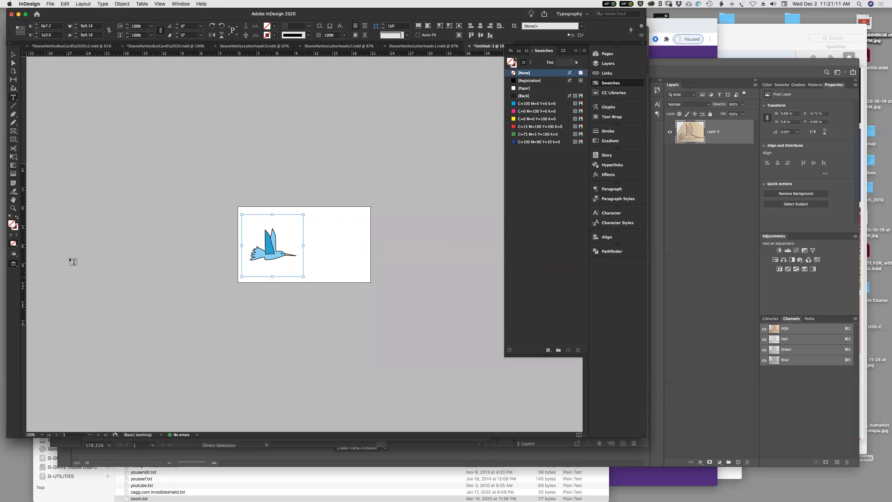
click(13, 54)
click(62, 97)
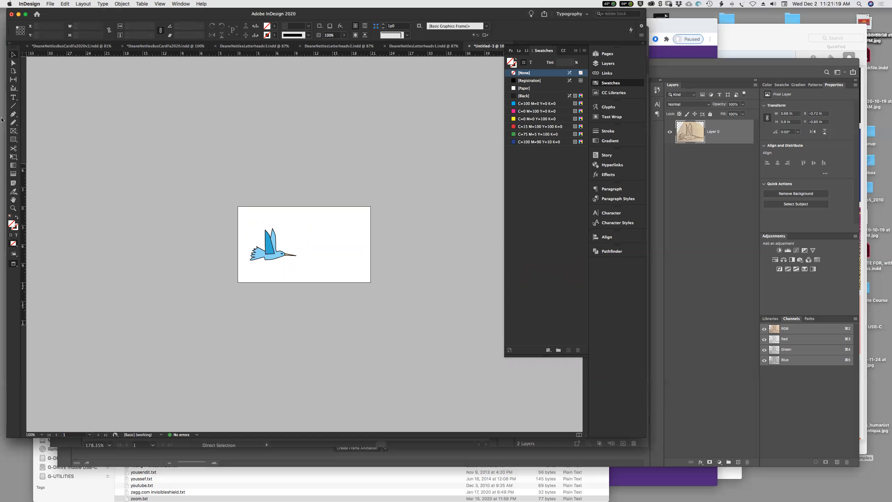
Step: Draw a rectangle about 23p2 by 14p2 extending past all card edges, fill it with C=75 M=5 Y=100 K=0, and send it behind the bird
key(m)
drag(231, 200, 379, 290)
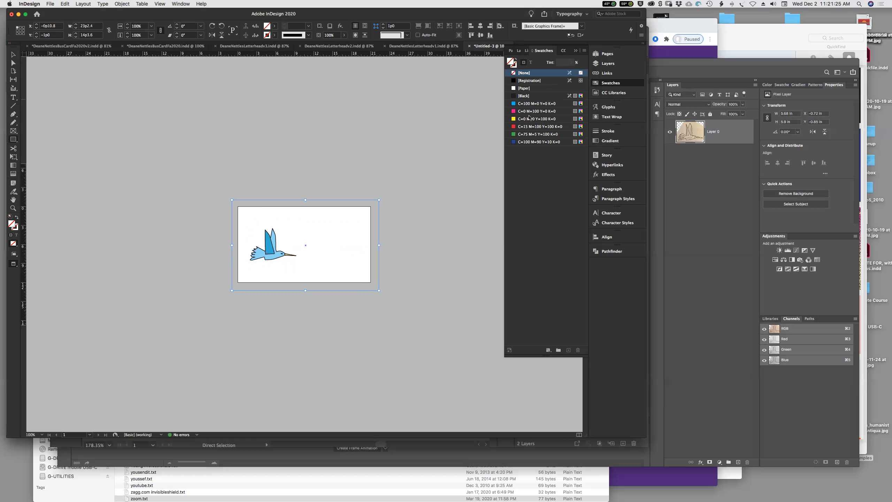
click(534, 135)
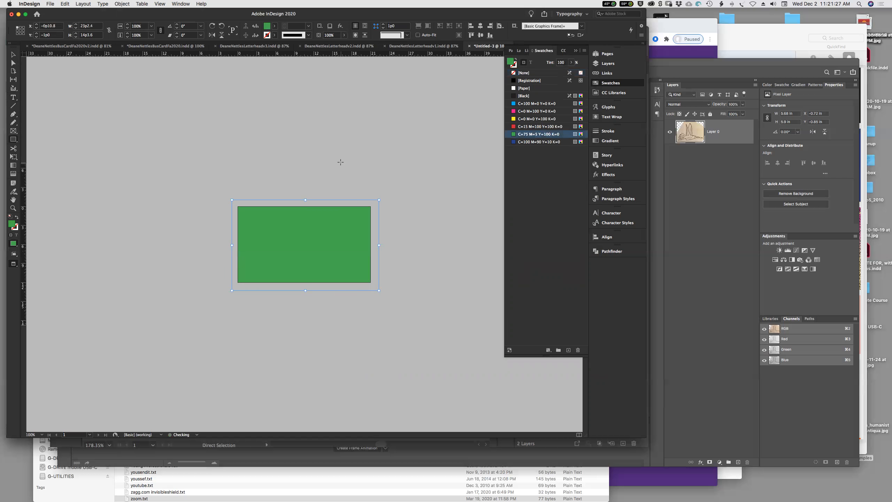
key(super+shift+bracketleft)
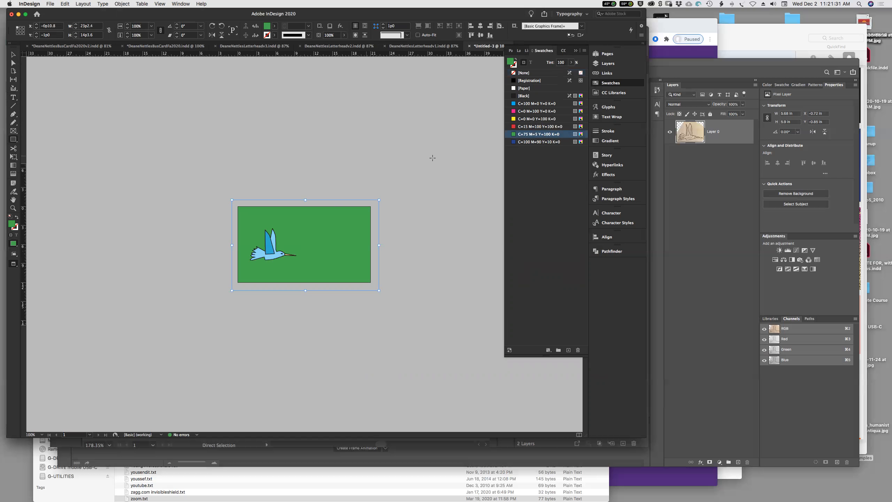
Step: Change the green background swatch to C=26 M=5 Y=37 K=0, then deselect the rectangle
double_click(535, 135)
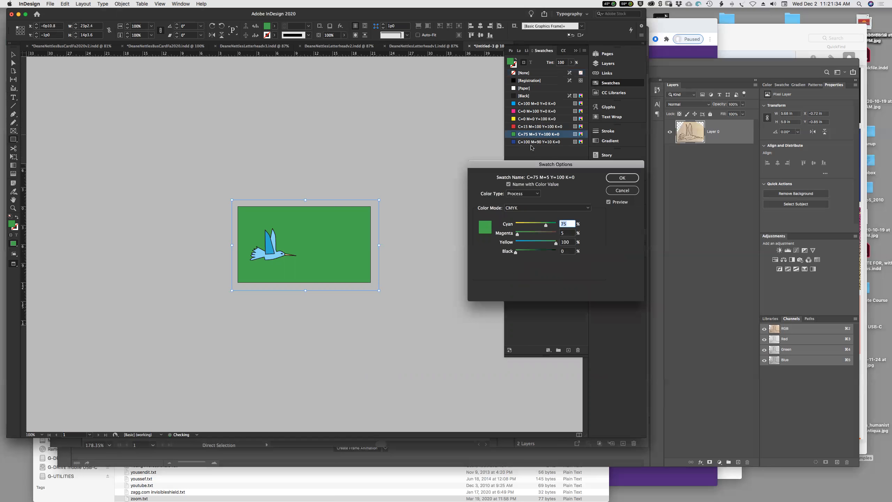
click(530, 225)
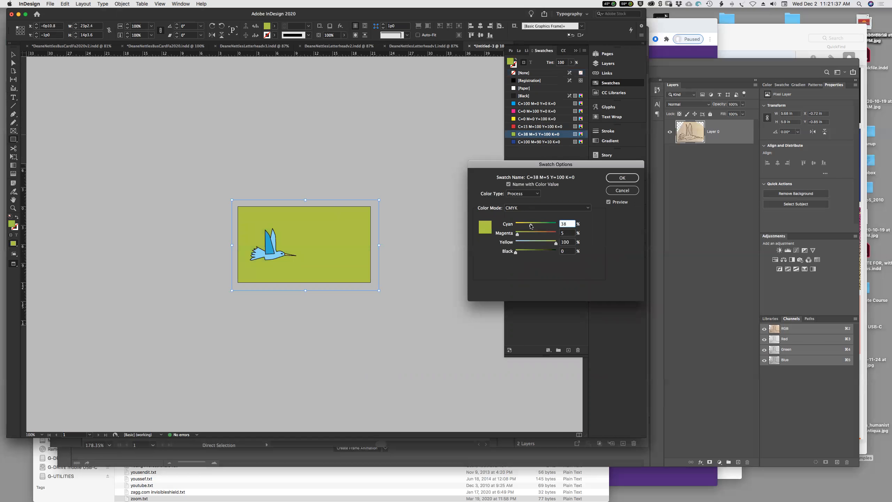
drag(556, 245, 526, 227)
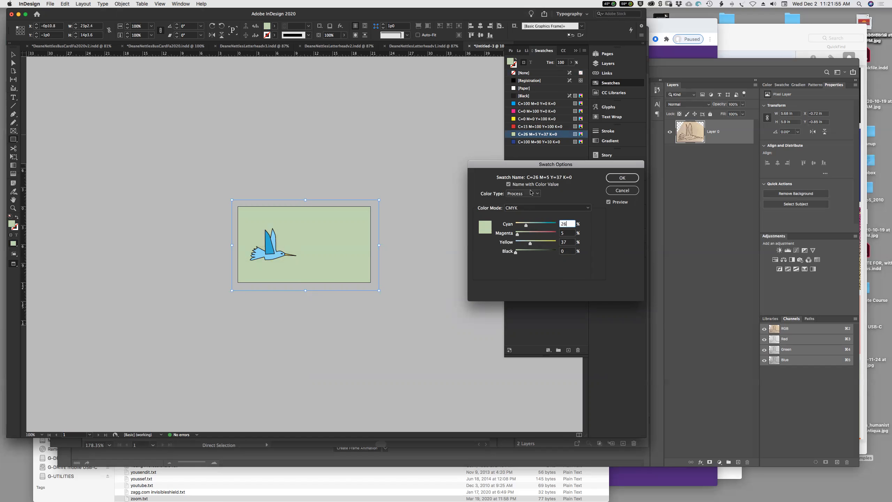
click(622, 178)
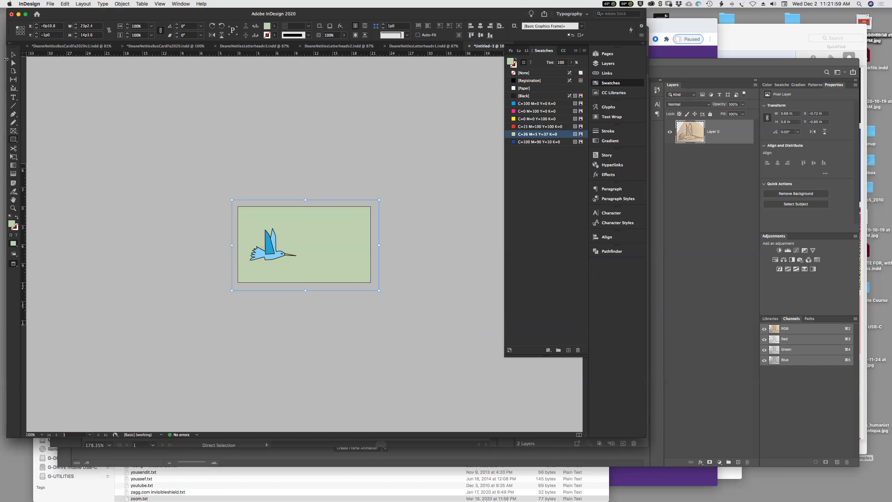
click(12, 54)
click(121, 114)
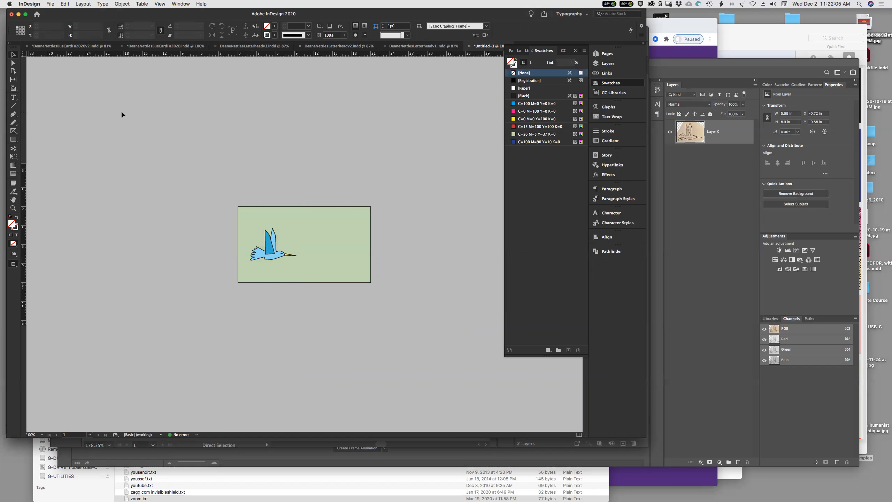
Step: Lower the green rectangle's top edge to leave a strip about 3p0 high along the card's bottom, and deselect it
click(322, 231)
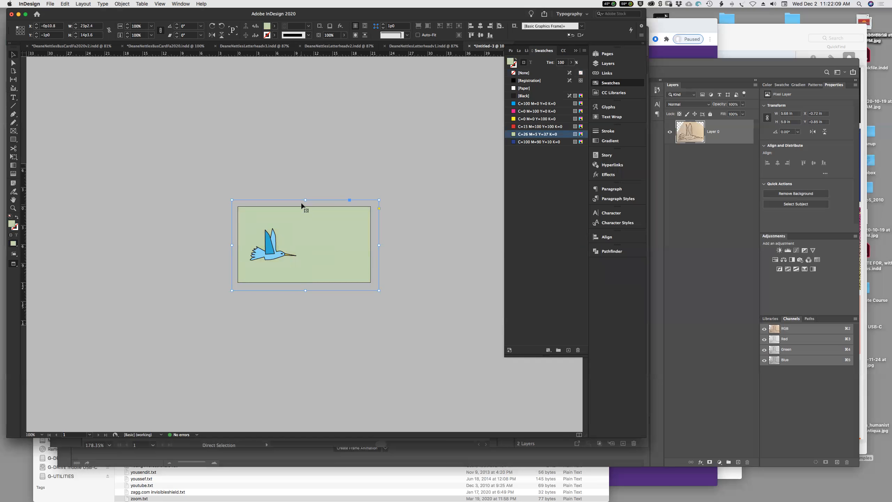
drag(305, 200, 309, 266)
click(437, 239)
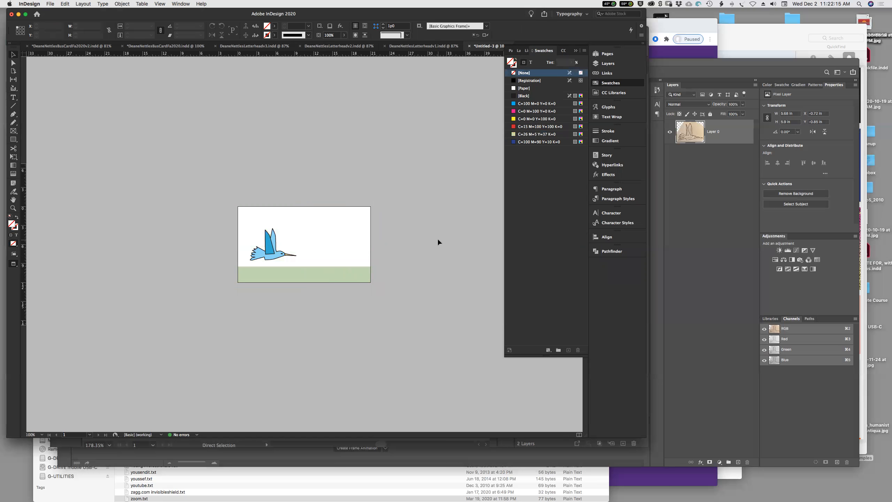
click(336, 278)
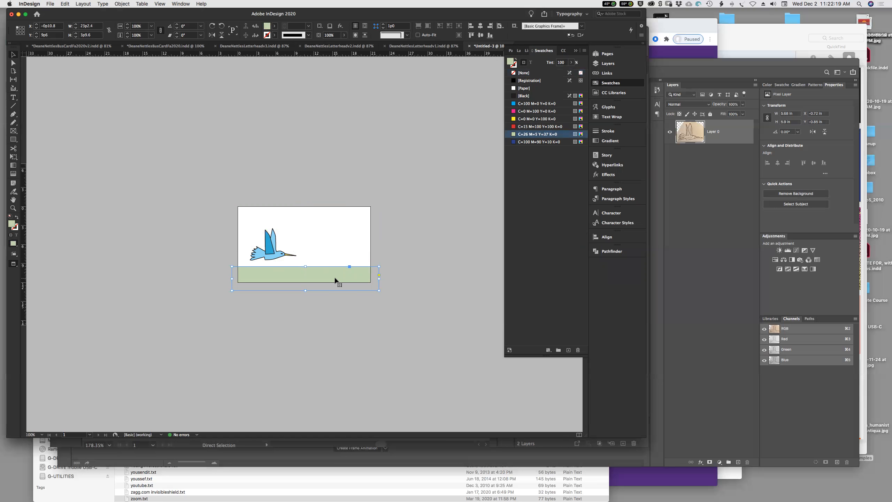
mouse_move(335, 280)
mouse_down()
mouse_move(335, 243)
mouse_move(329, 267)
mouse_up()
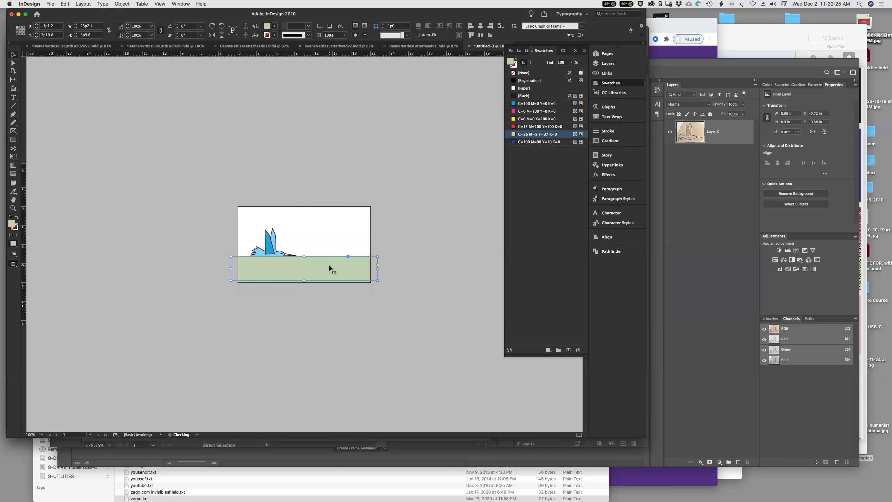
key(super+z)
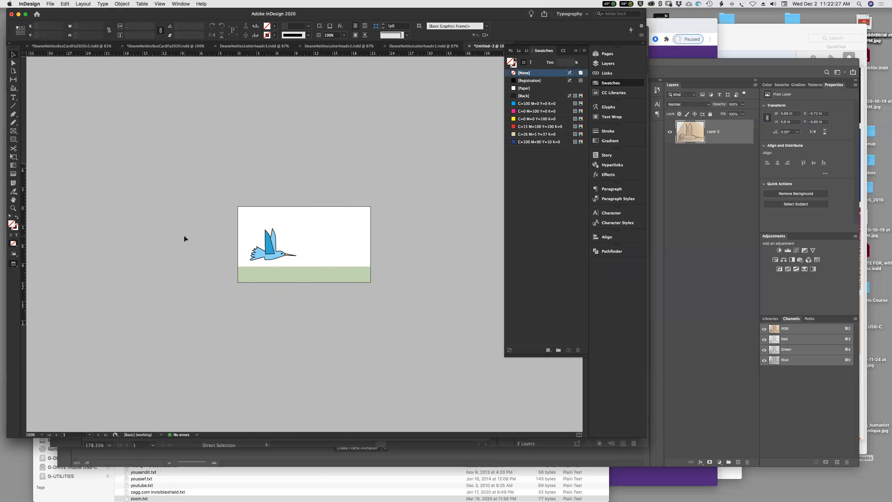
Step: Draw a closed shape with the Pen tool over the lower part of the card, with a hilly top edge and sides extending past the card
click(11, 115)
click(229, 260)
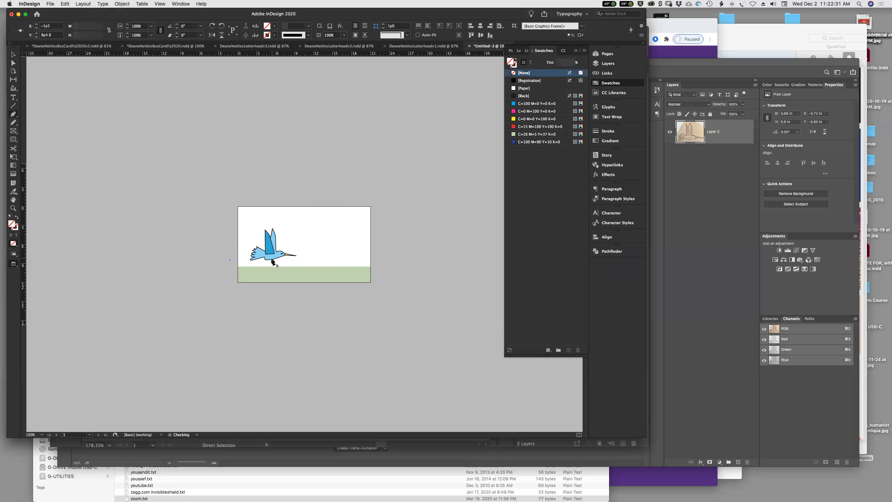
drag(274, 258, 292, 260)
click(309, 258)
click(324, 253)
click(339, 258)
click(355, 261)
click(376, 257)
click(381, 284)
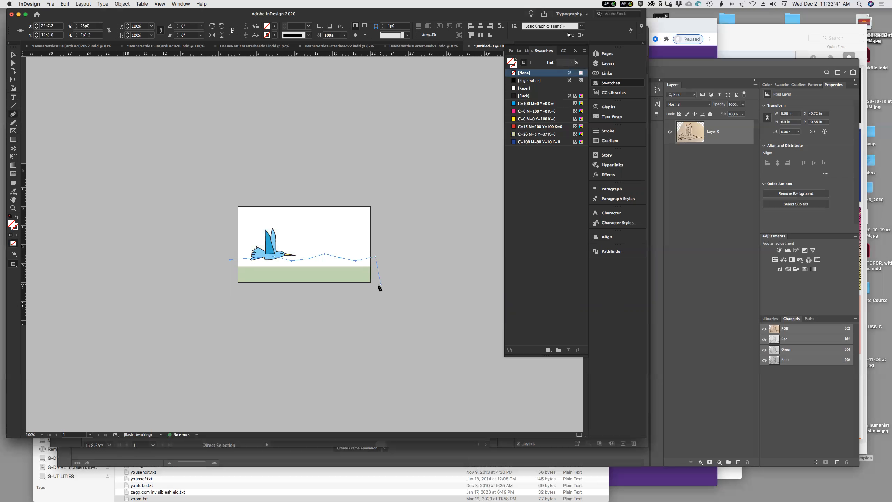
click(228, 292)
click(230, 260)
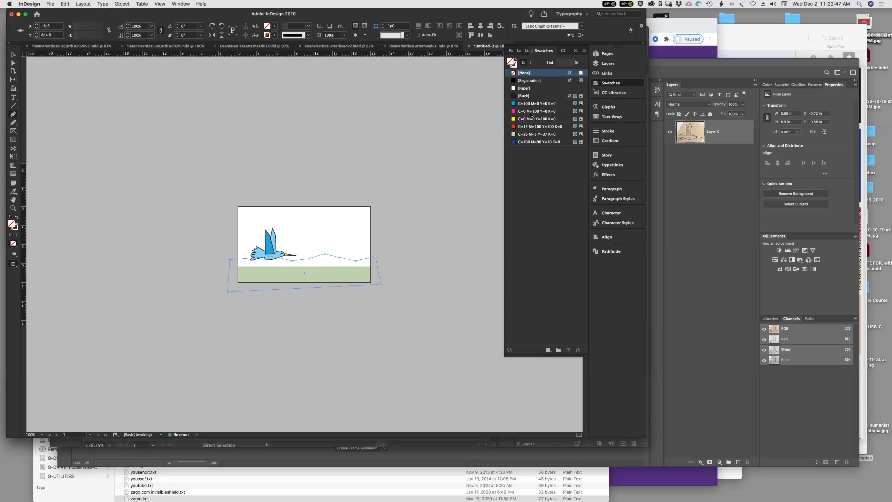
Step: Fill the hilly shape with the dark blue C=100 M=90 Y=10 K=0 swatch and redefine that swatch as C=50 M=45 Y=10 K=0
click(529, 141)
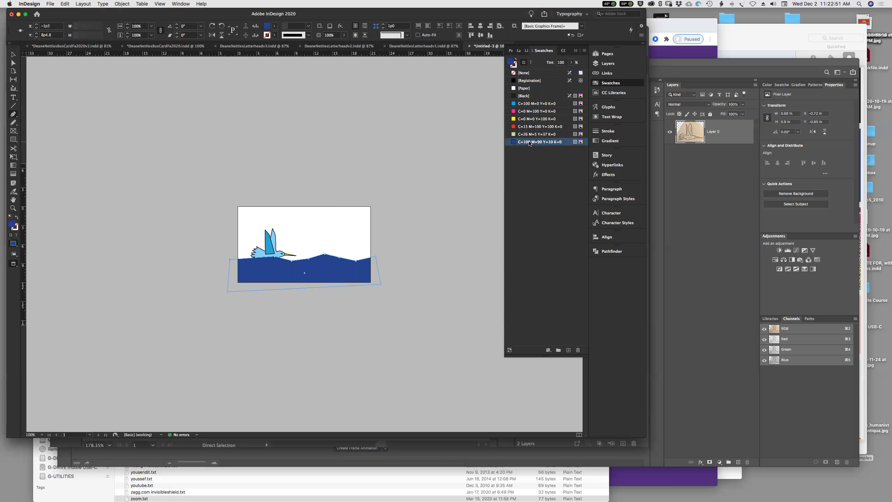
click(542, 142)
double_click(542, 142)
double_click(514, 142)
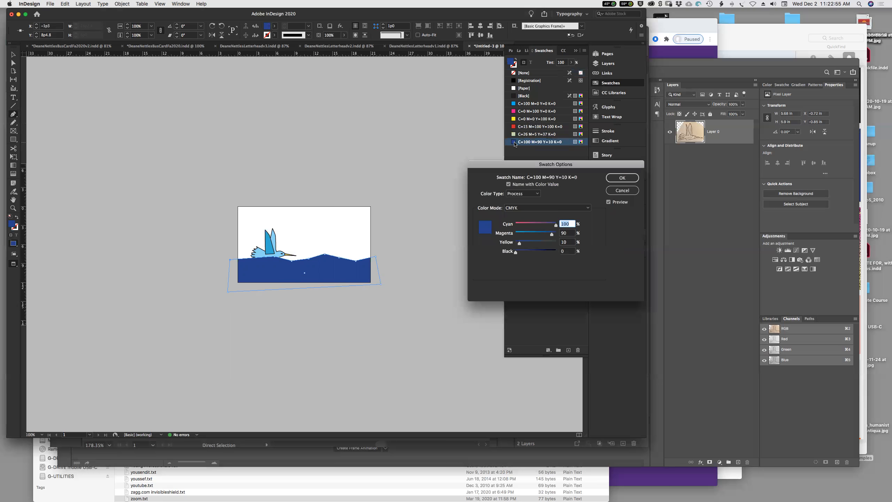
drag(550, 234, 535, 226)
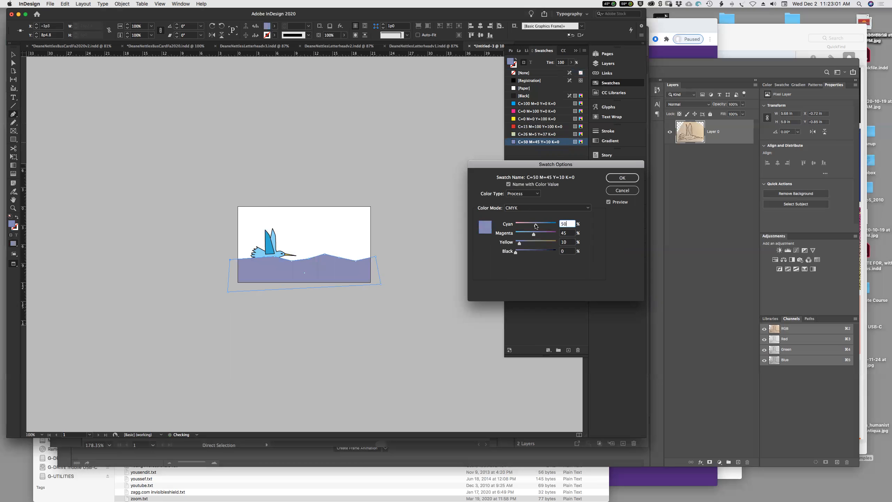
click(618, 178)
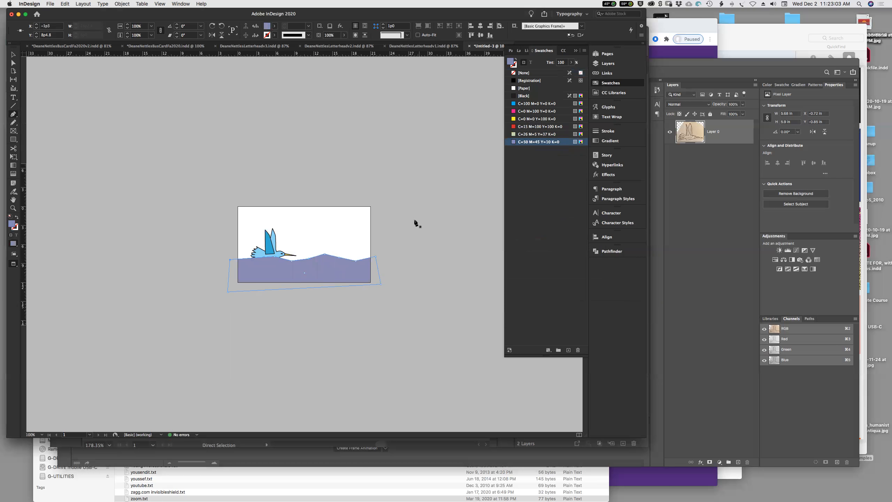
Step: Send the purple hill shape behind the green strip and bird, and move the bird up clear of the hills
click(122, 5)
mouse_move(150, 26)
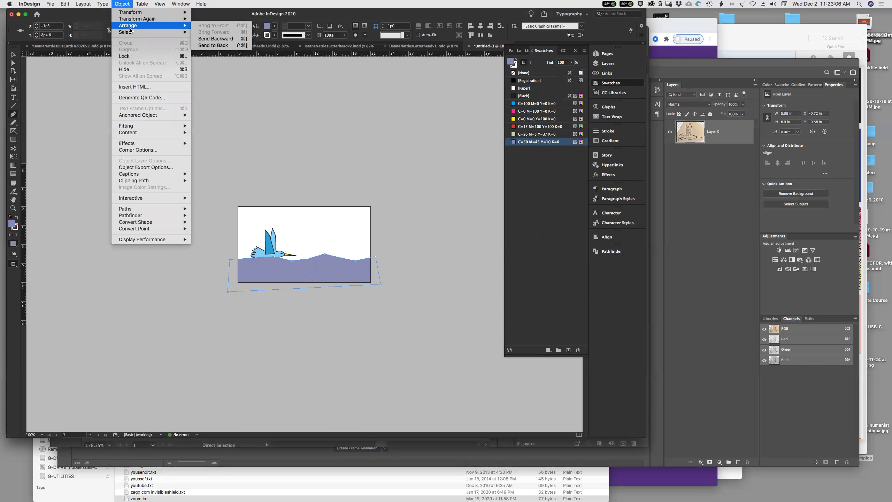
click(217, 46)
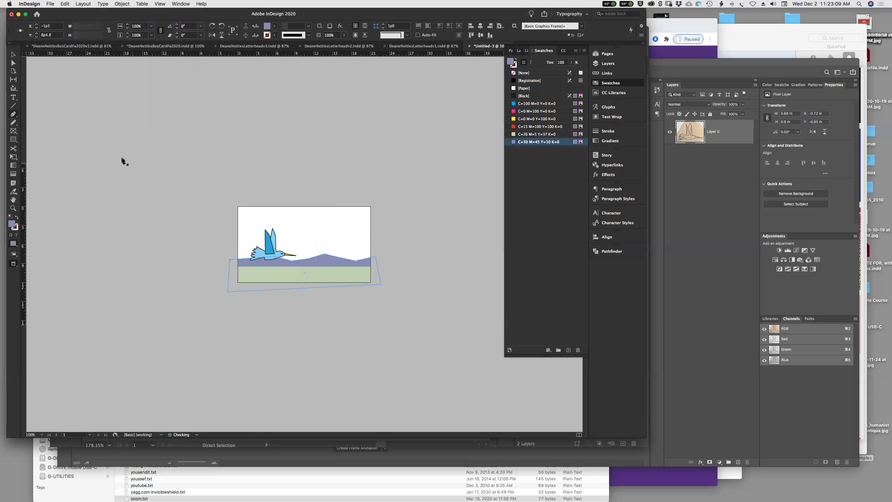
click(14, 55)
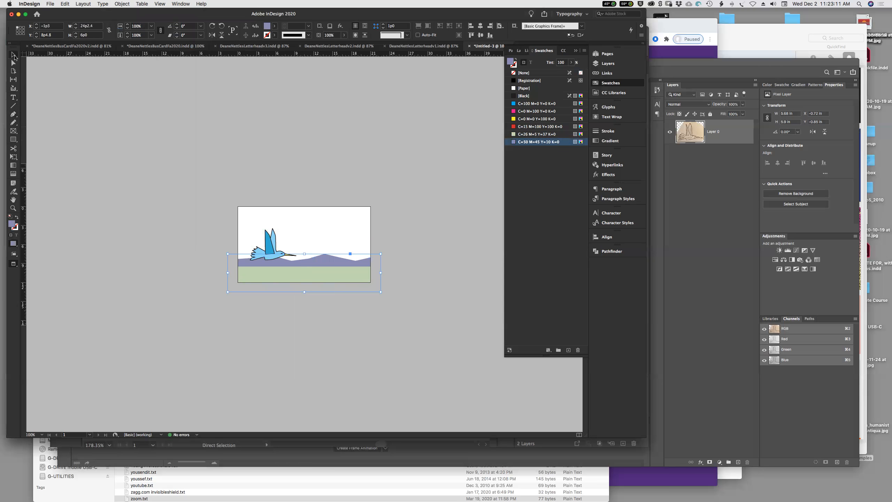
click(205, 183)
drag(269, 239, 268, 229)
click(296, 175)
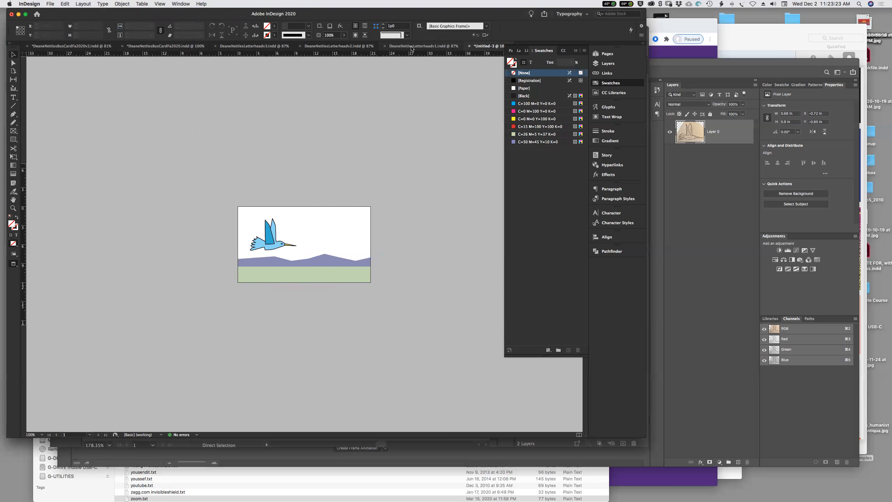
Step: Copy the contact text frame from the octopus business card's back and paste it into the bird card's upper area, beside the bird
click(75, 46)
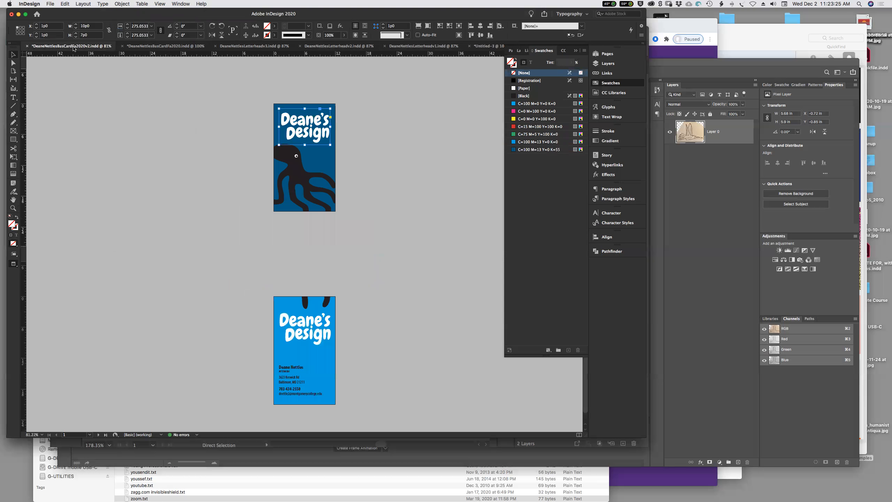
click(295, 383)
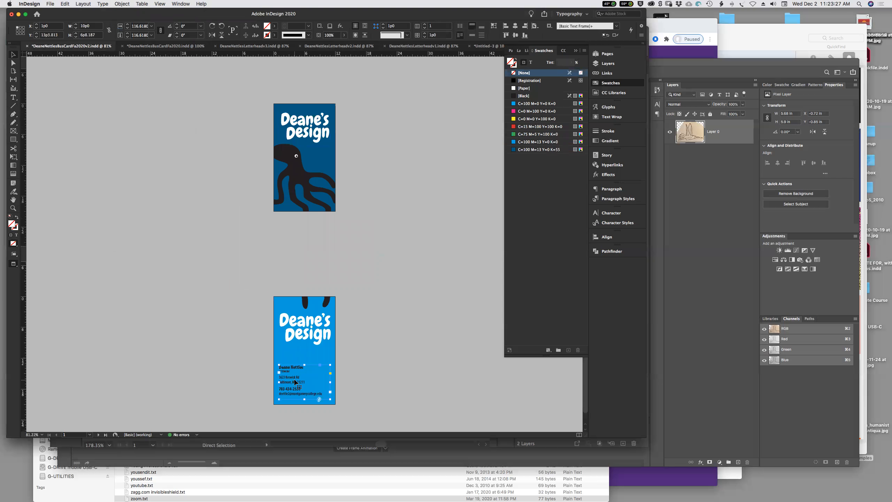
click(490, 47)
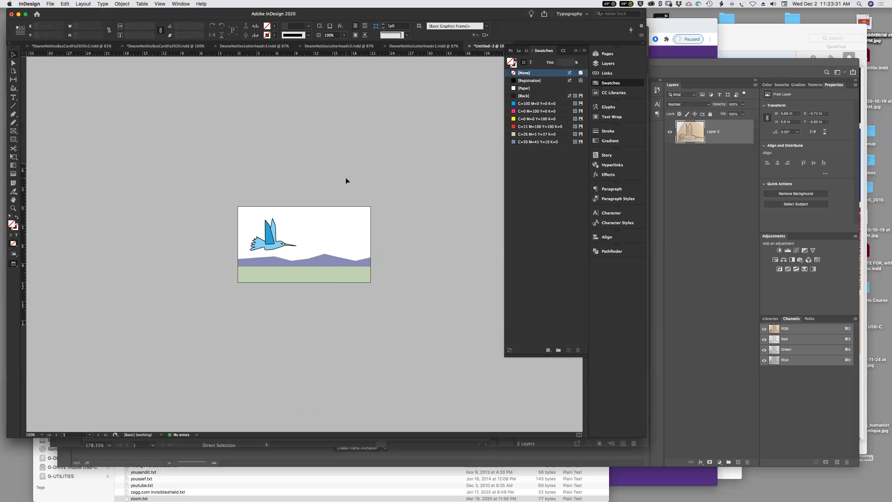
key(super+v)
drag(308, 225, 339, 213)
click(413, 251)
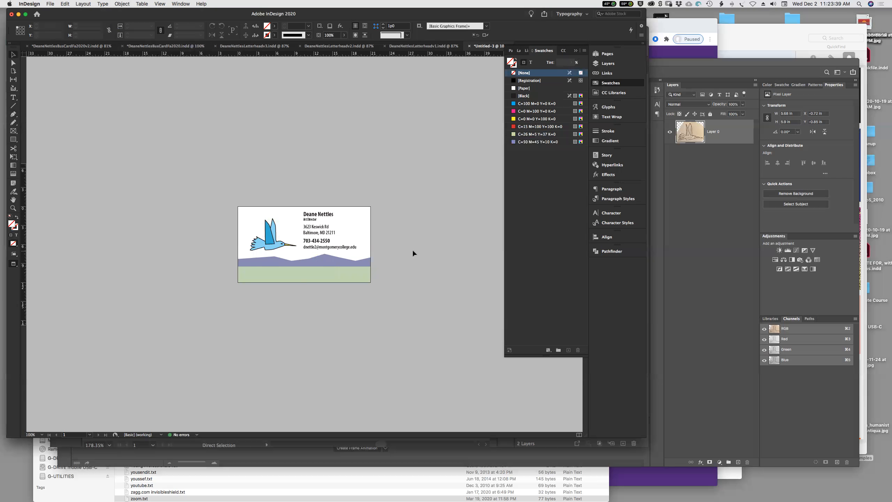
Step: Delete the job title line under the name in the contact text
double_click(312, 220)
triple_click(312, 219)
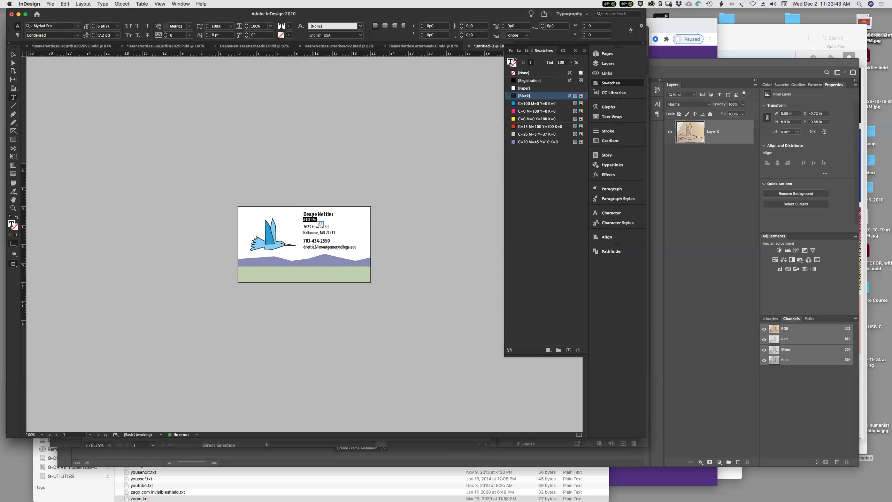
key(BackSpace)
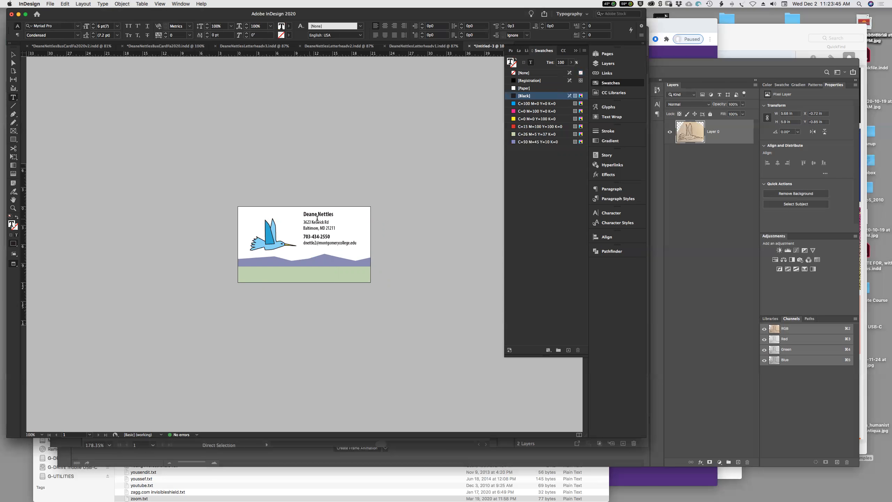
Step: Replace the person's name at the head of the contact text with "BirdFlight" and deselect the frame
drag(333, 214, 301, 215)
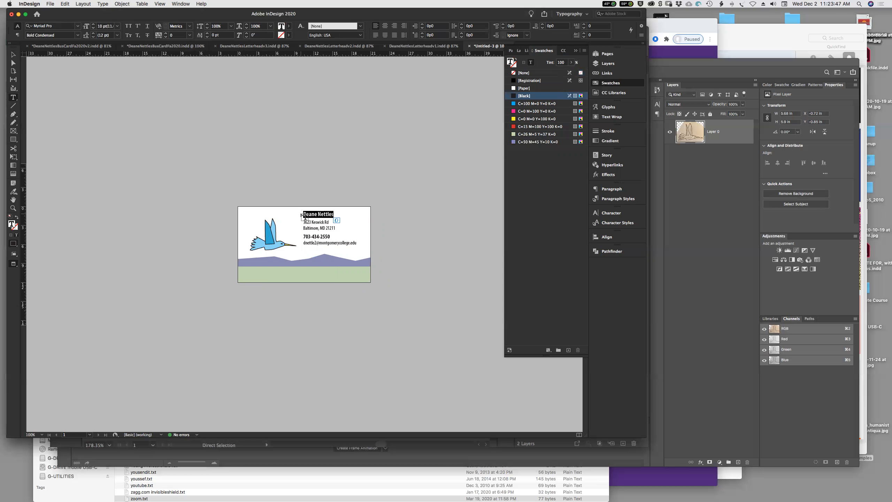
text(BirdFLight)
click(315, 213)
text(l)
click(13, 55)
click(416, 282)
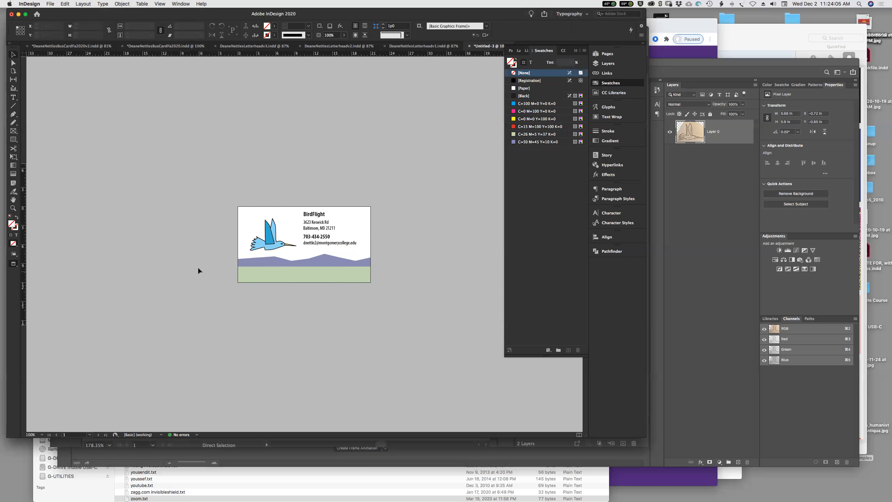
Step: Lower the purple hills and green strip together slightly, and shift the contact text frame down a little
drag(259, 278, 277, 289)
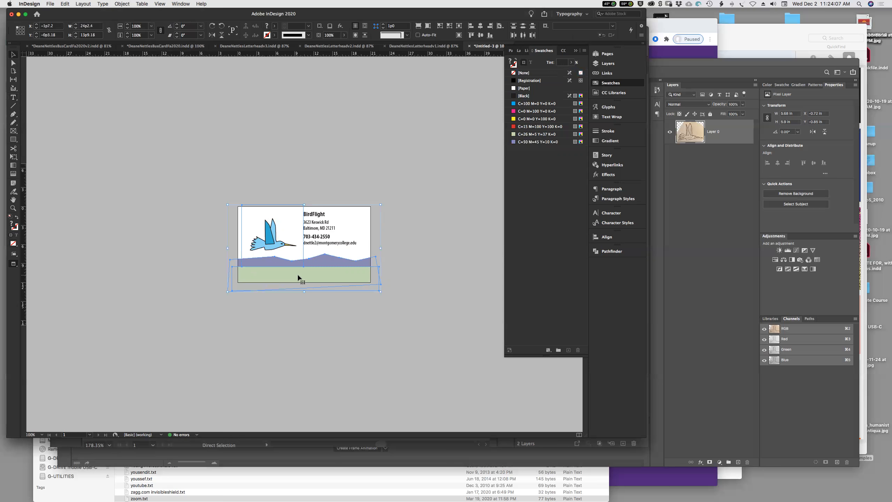
drag(398, 268, 327, 283)
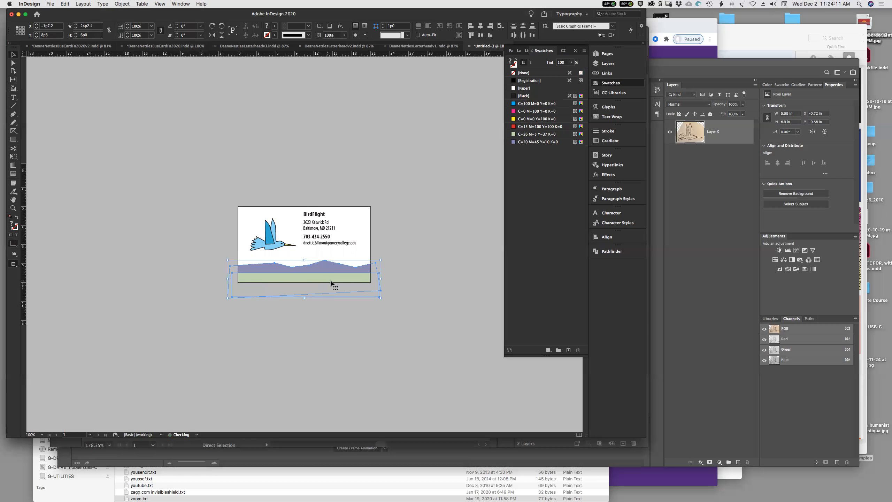
click(415, 251)
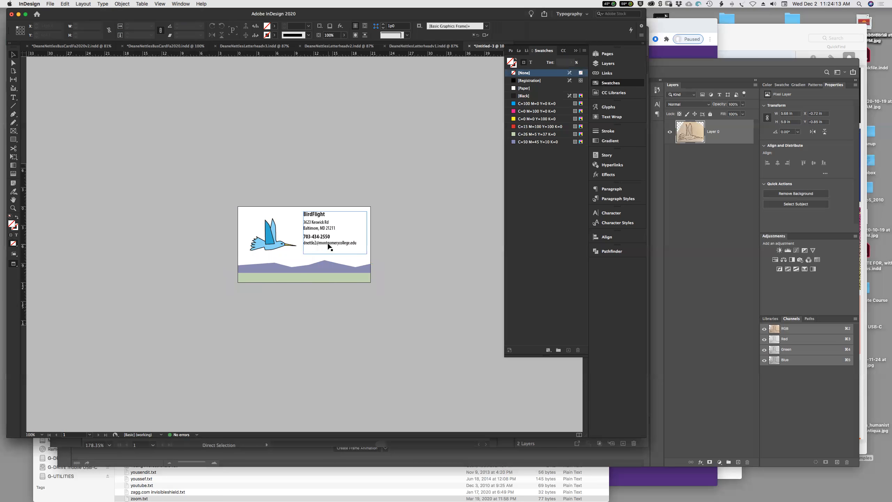
drag(330, 248, 331, 251)
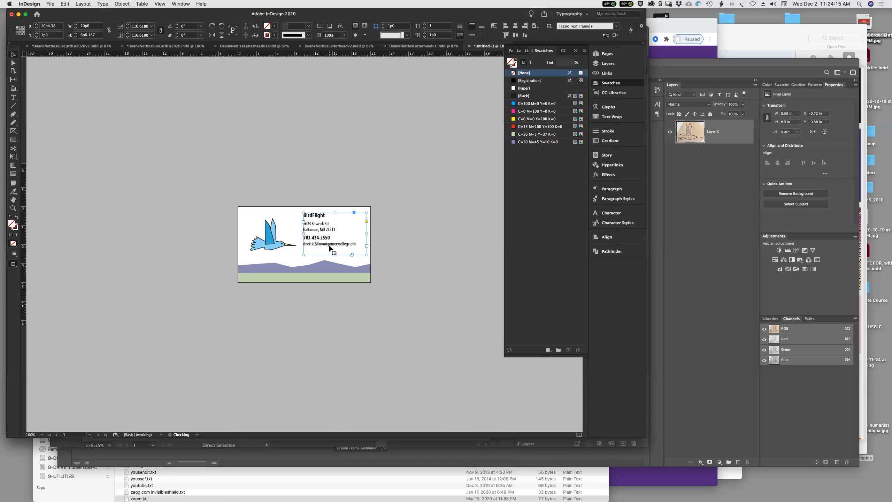
click(413, 245)
Step: Enlarge the BirdFlight heading by about 40% and nudge the bird slightly toward the card's left edge
key(t)
click(319, 217)
double_click(318, 217)
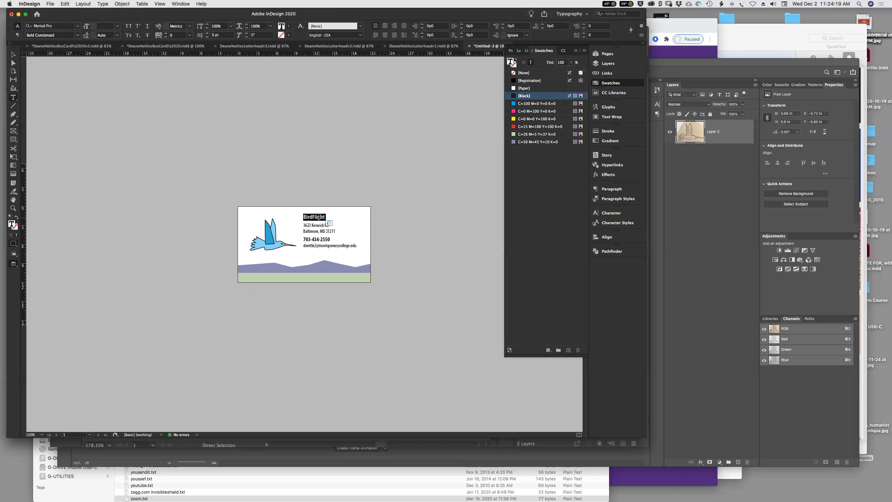
key(super+shift+period)
key(super+shift+period)
key(super+shift+period)
key(super+shift+period)
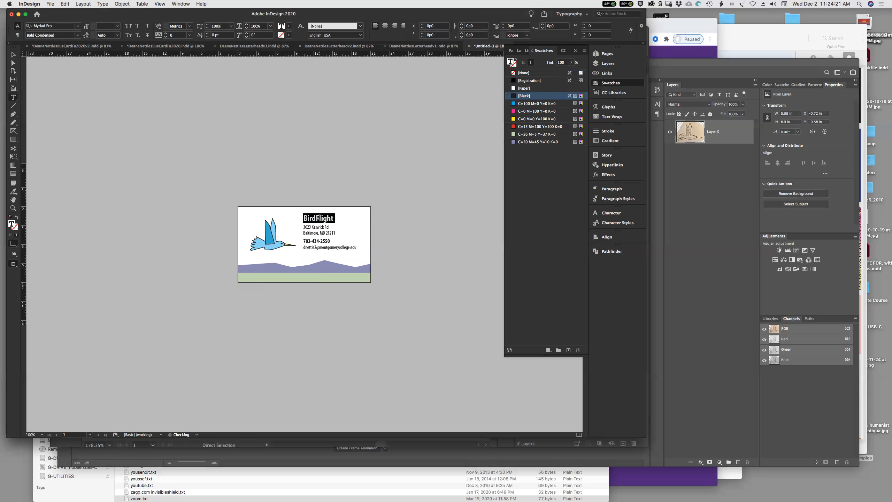
key(Escape)
click(106, 177)
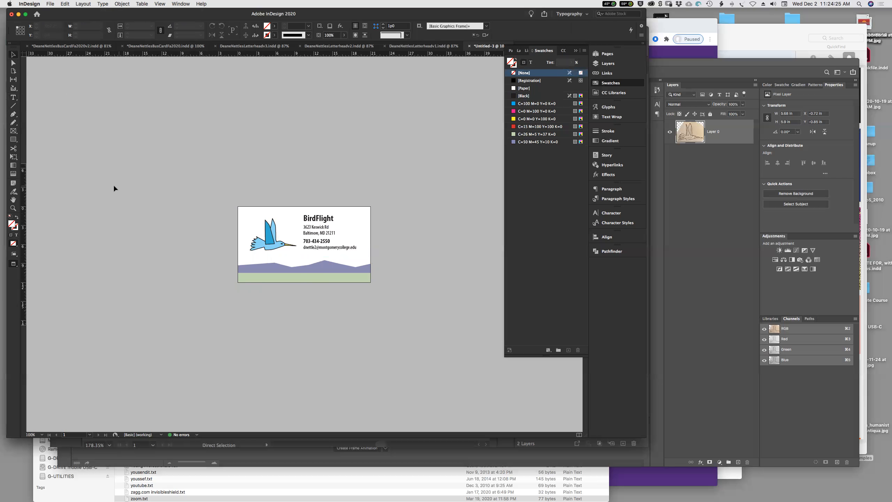
drag(267, 245, 266, 245)
click(173, 229)
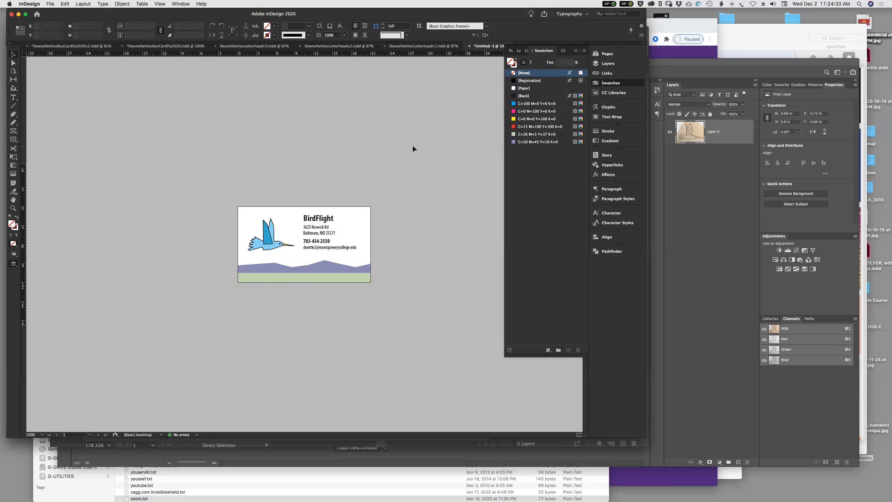
Step: Save the business card to the Desktop as BirdFlightBusCardFa2020.indd in InDesign 2020 document format
click(50, 3)
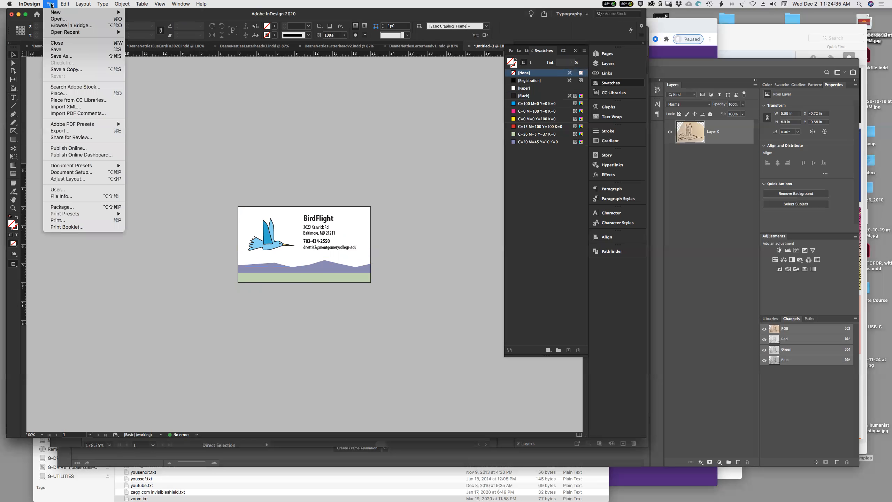
click(64, 56)
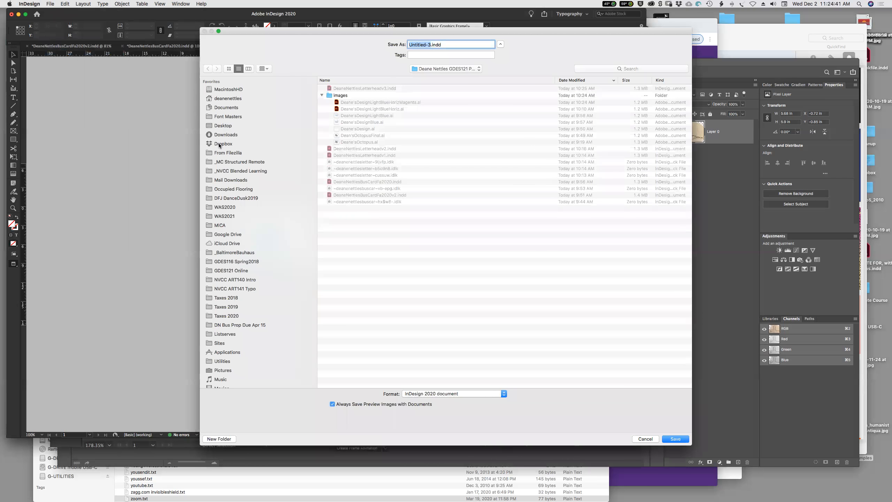
click(223, 125)
text(BirdFlightBusCardFa2020)
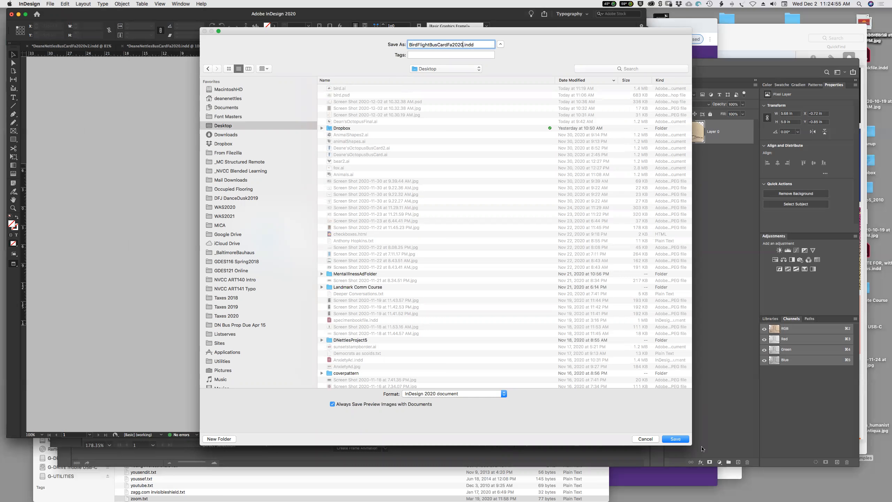
click(674, 442)
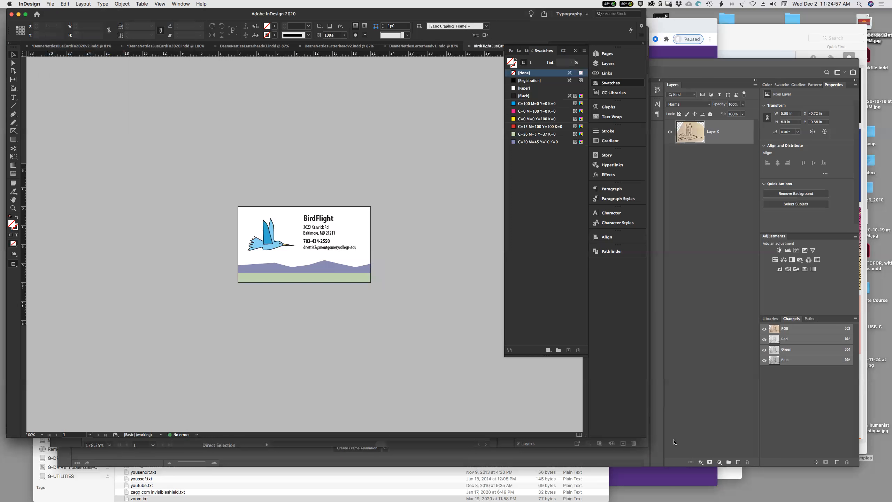